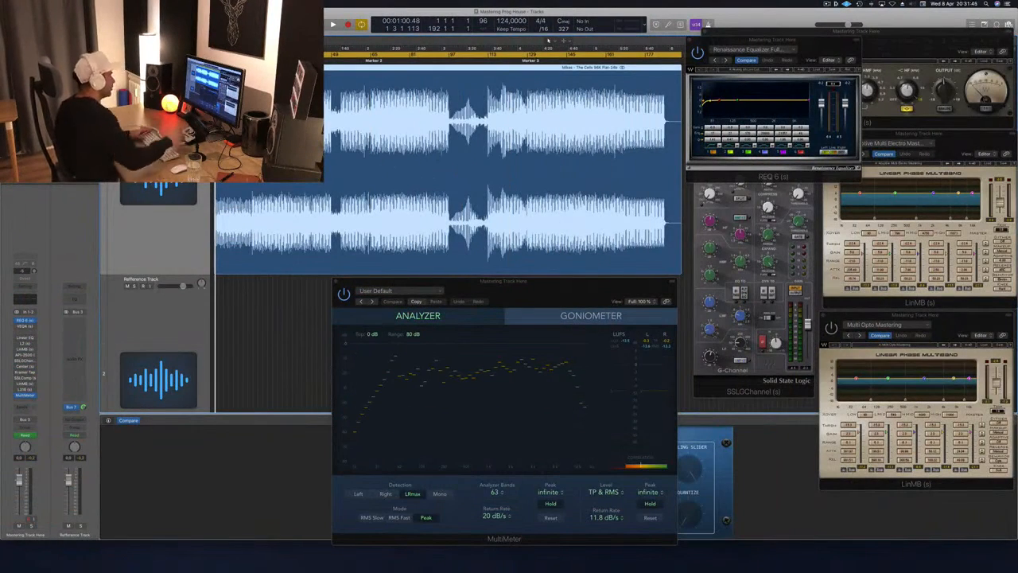
Play the mastering track and shift the REQ 6 equalizer window slightly down and to the left.
key(space)
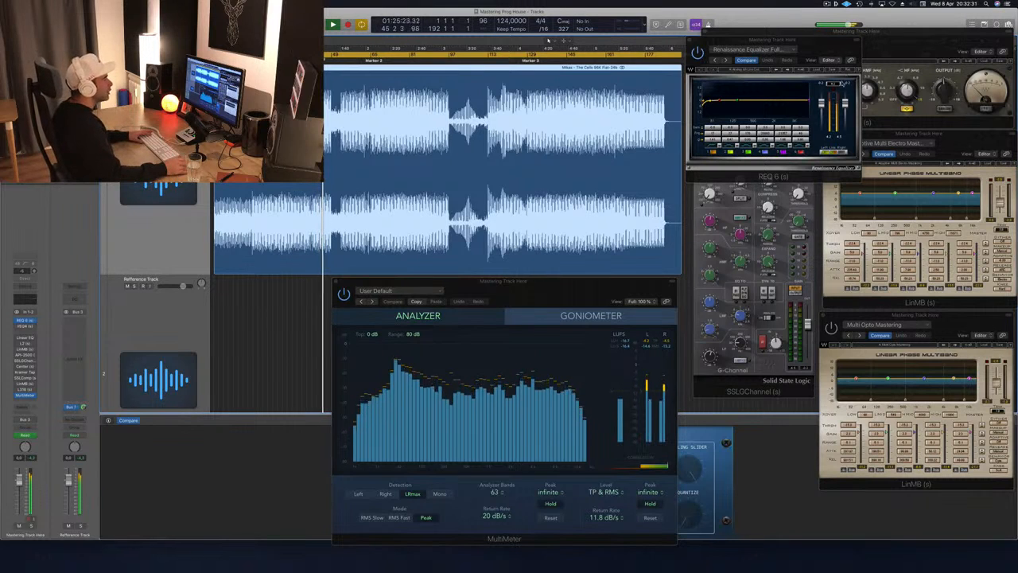
click(833, 84)
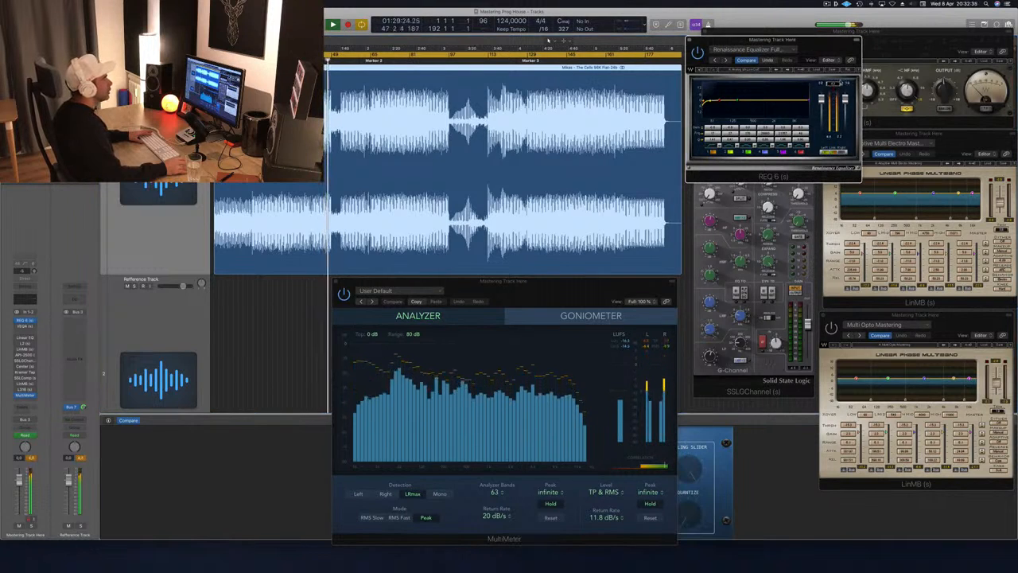
mouse_move(799, 46)
mouse_down()
mouse_move(784, 48)
mouse_move(806, 48)
mouse_up()
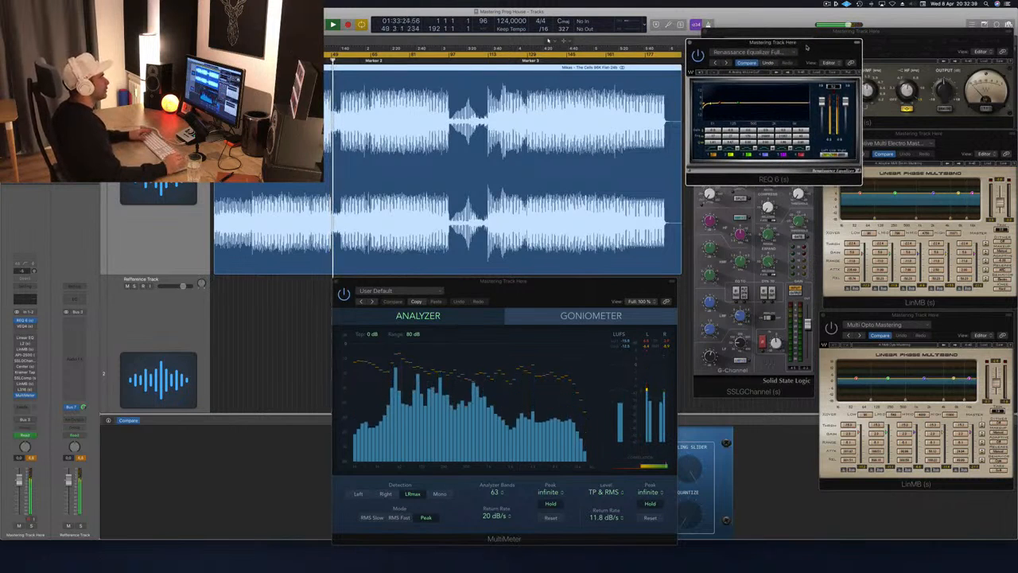
drag(806, 48, 801, 50)
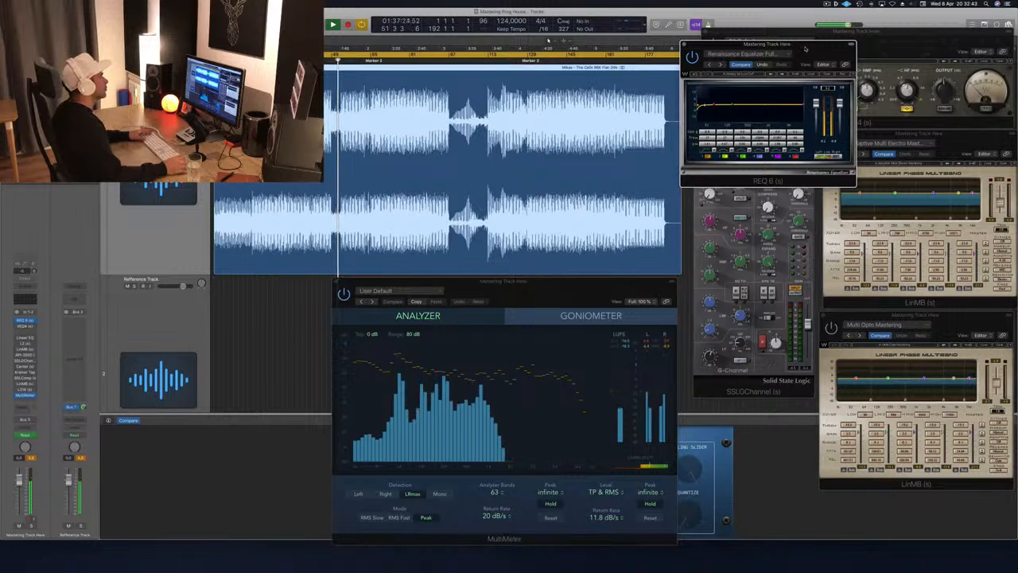
drag(801, 50, 803, 48)
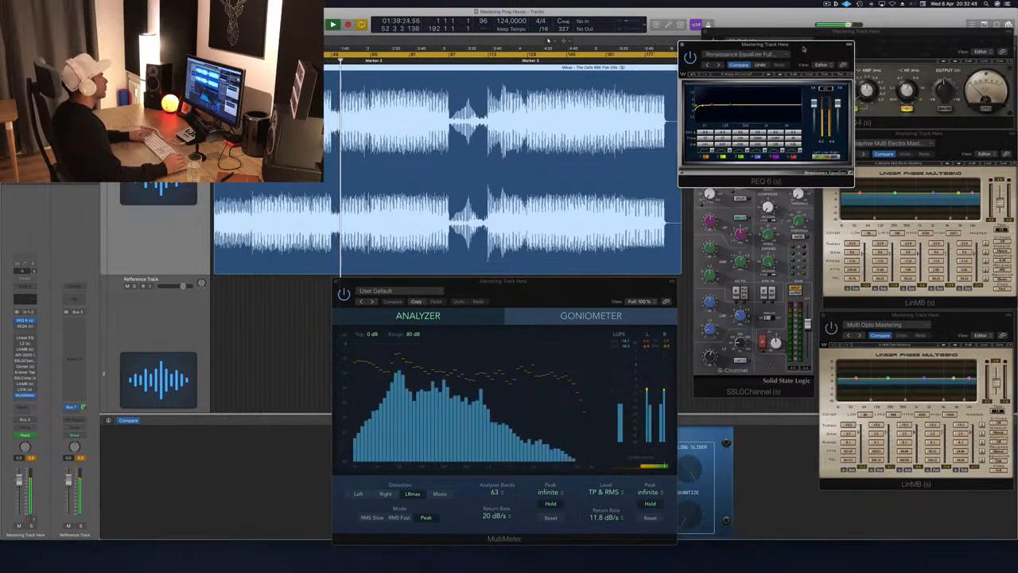
drag(804, 49, 800, 50)
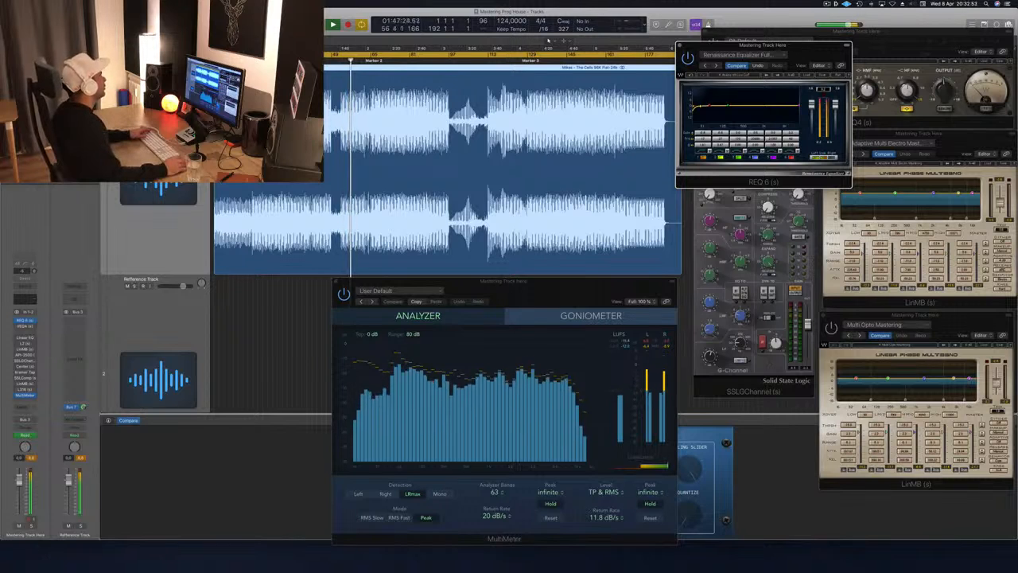
Jump playback ahead past Marker 2 and move the REQ 6 window slightly up.
click(372, 62)
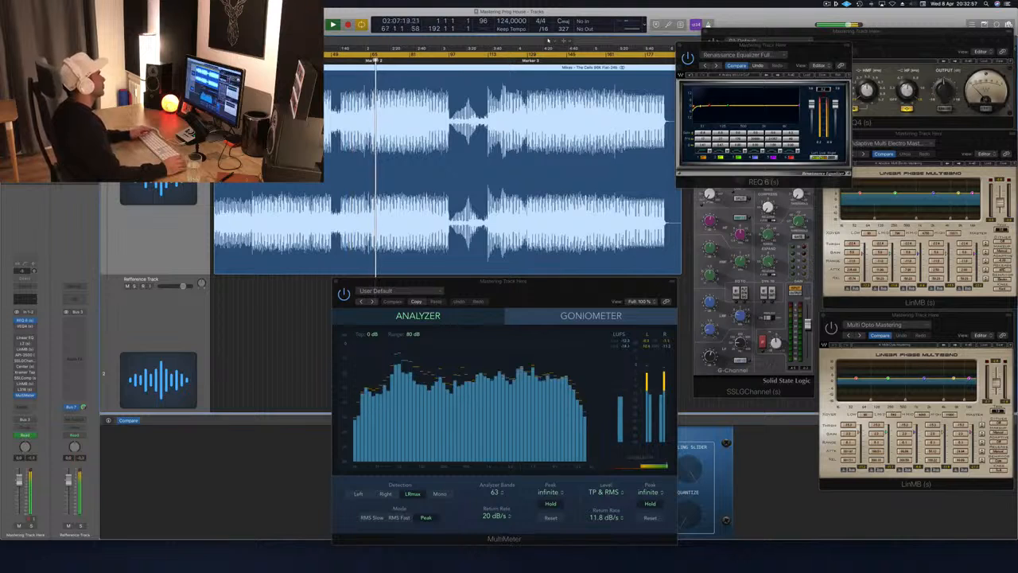
click(414, 62)
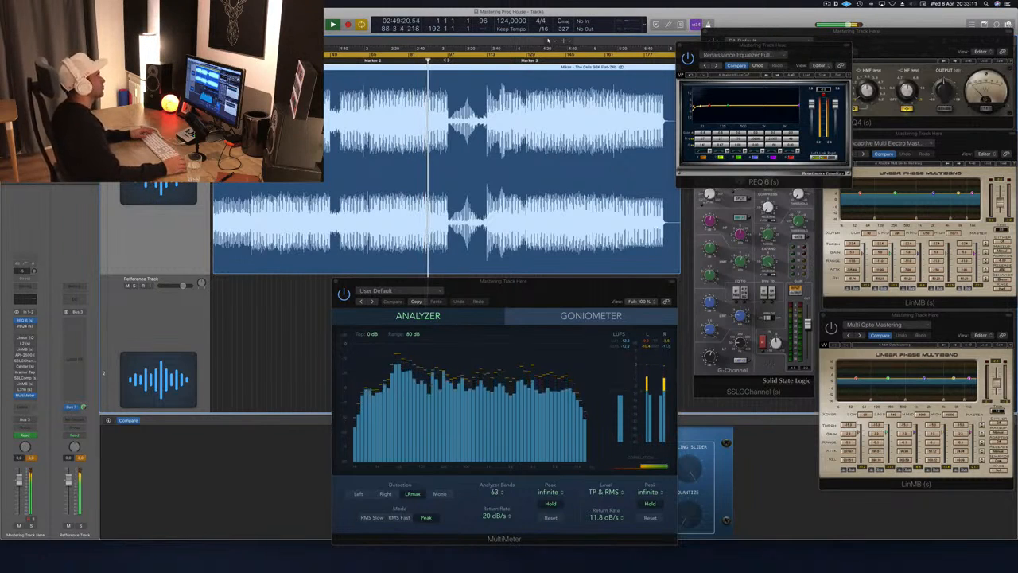
click(824, 53)
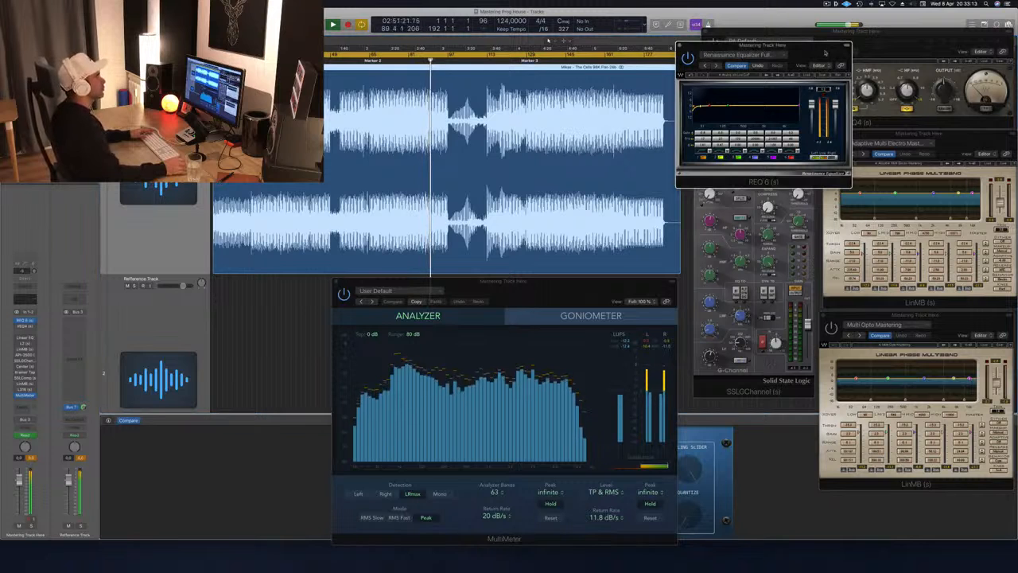
drag(825, 54, 807, 40)
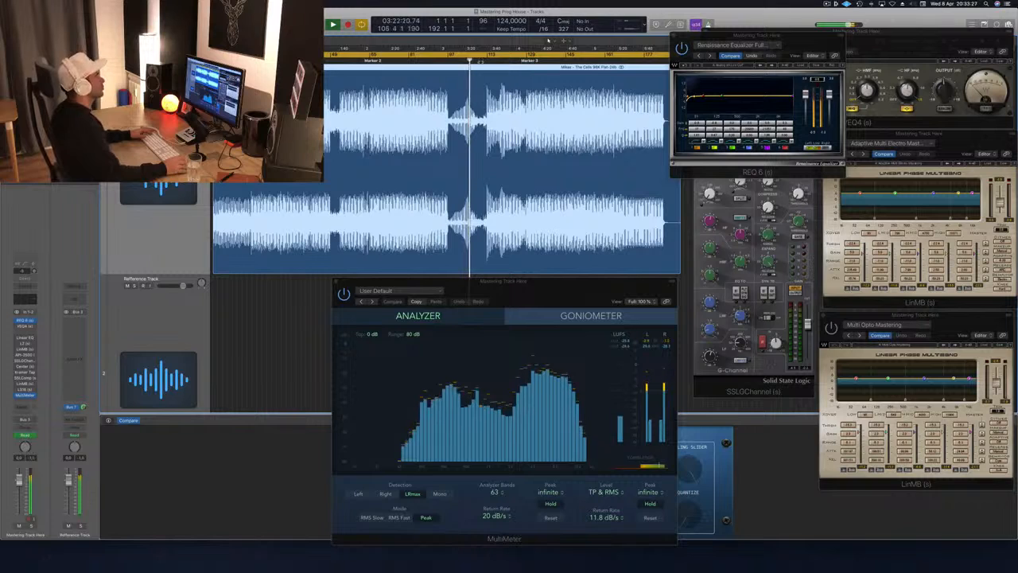
Skip playback forward through the breakdown, adjust back to the passage before Marker 3, and shift the REQ 6 window aside.
key(period)
key(period)
key(period)
key(period)
key(period)
key(period)
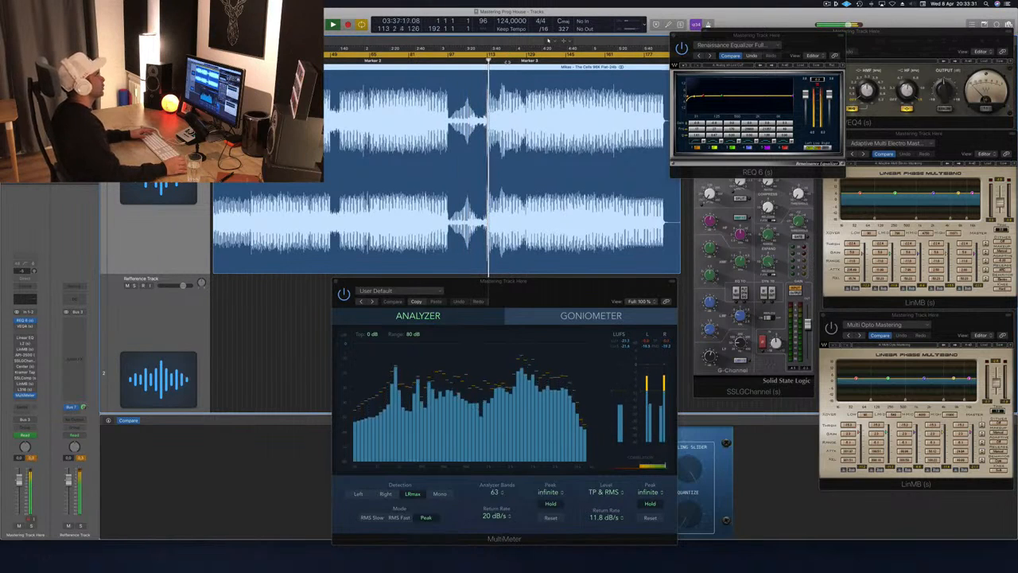
key(period)
key(period)
key(period)
key(period)
key(period)
key(period)
key(period)
key(period)
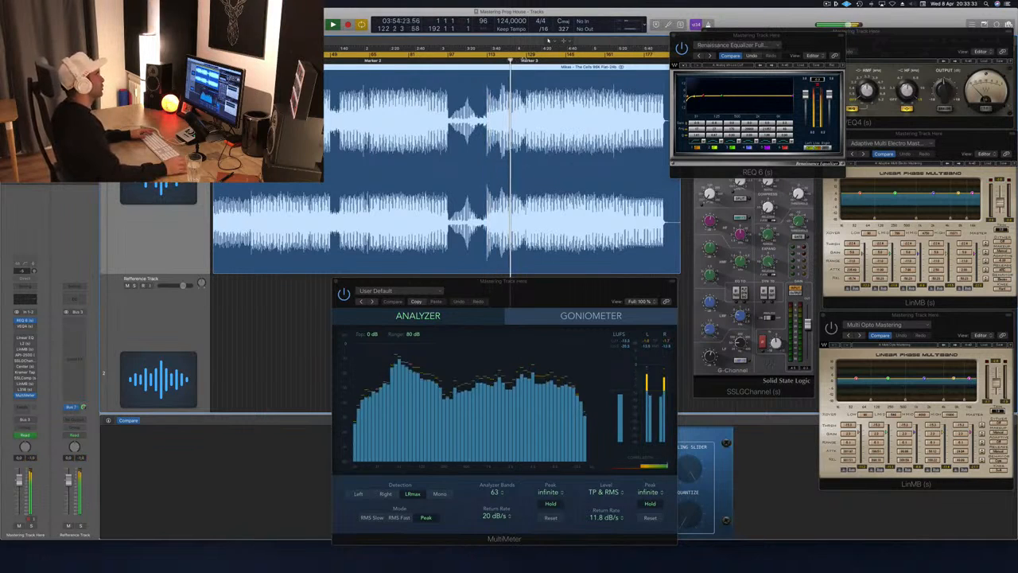
key(comma)
key(comma)
key(comma)
key(comma)
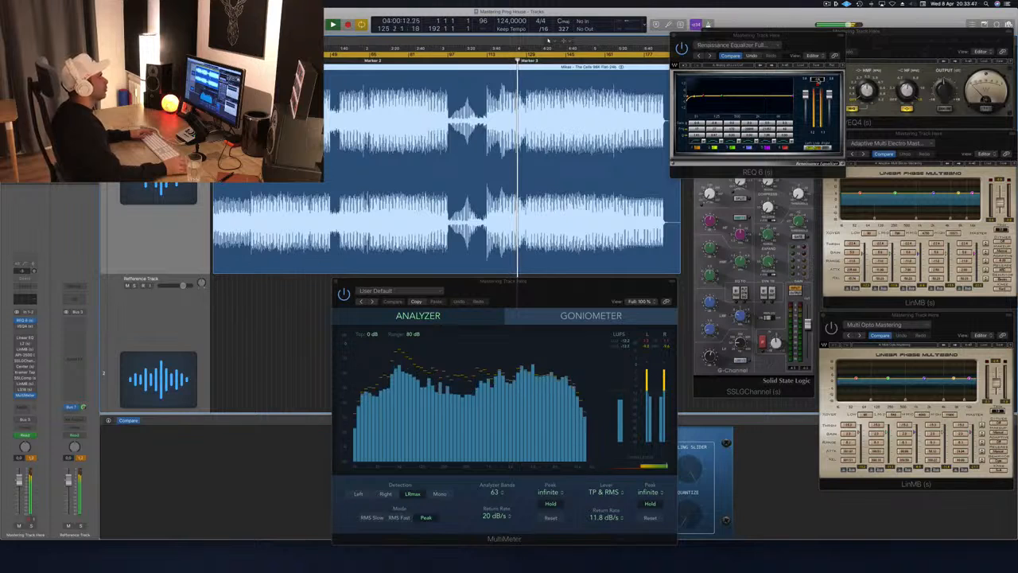
click(819, 80)
drag(796, 40, 783, 47)
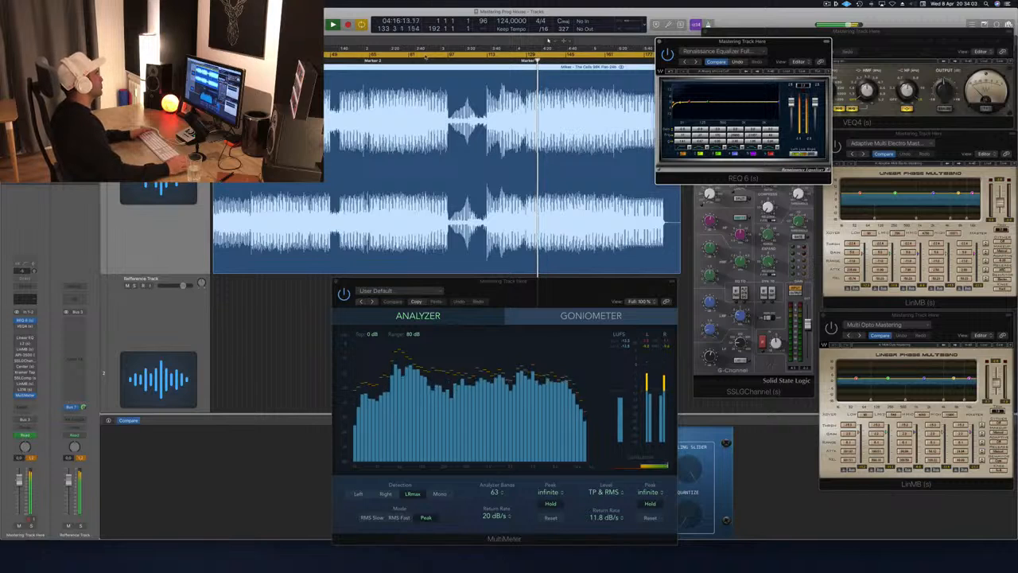
Stop playback, set the cycle range to start at bar 65, and restart playback from there.
key(space)
drag(215, 55, 370, 55)
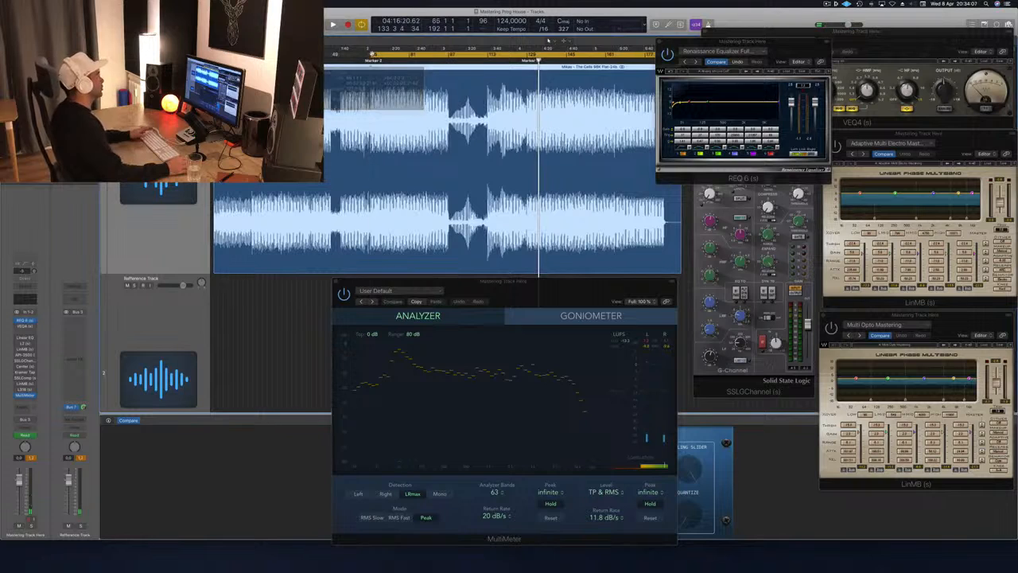
key(space)
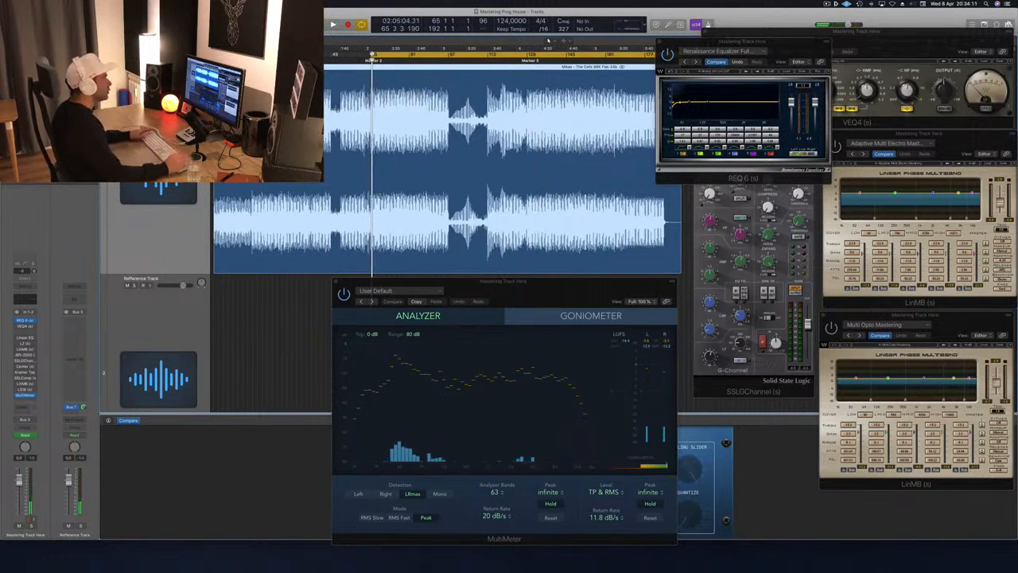
key(space)
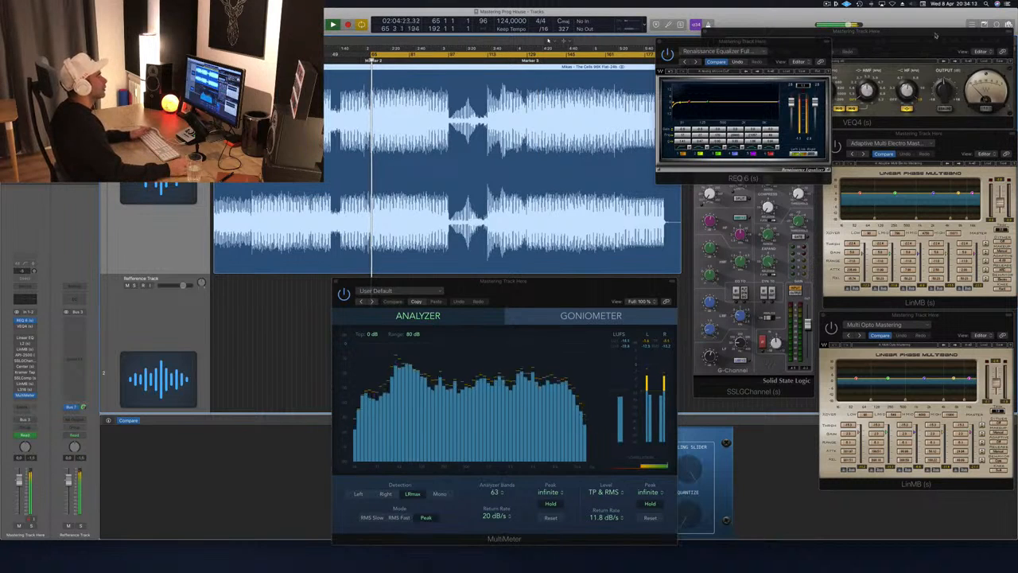
Rearrange the REQ 6 and VEQ4 equalizer windows so that the VEQ4 controls are uncovered below the REQ 6.
drag(935, 35, 887, 114)
click(783, 44)
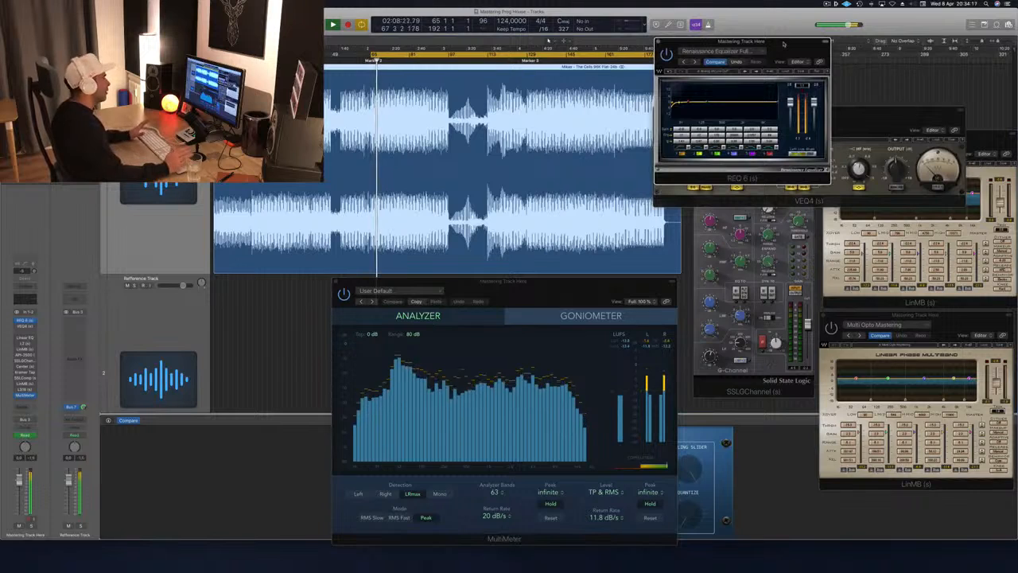
drag(792, 43, 790, 44)
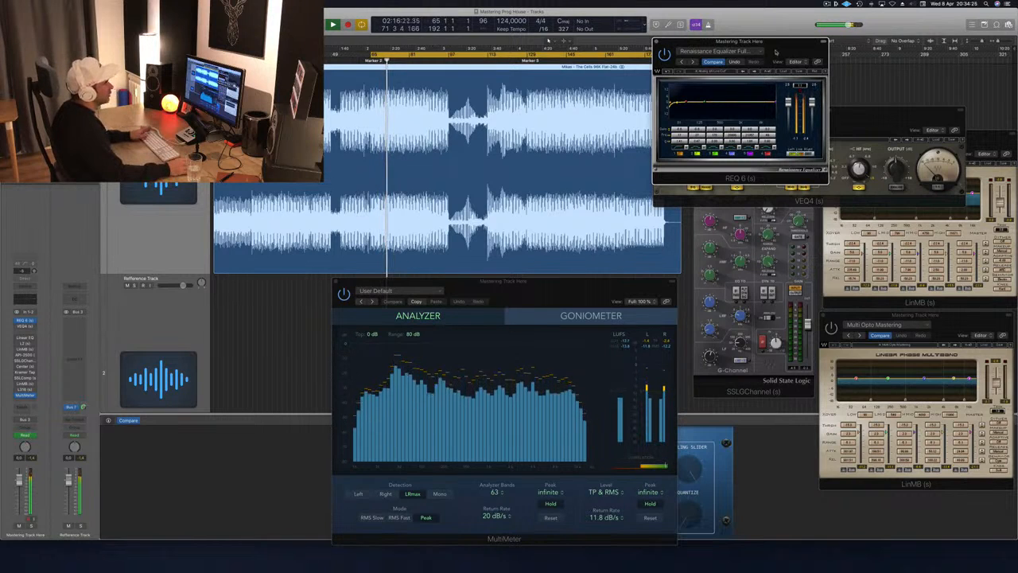
drag(774, 53, 901, 18)
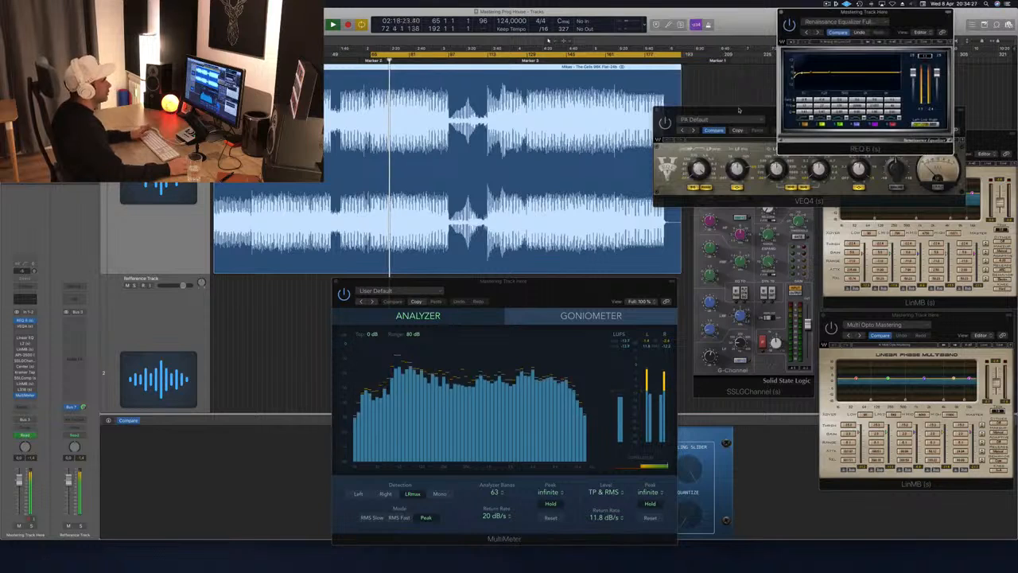
drag(738, 109, 768, 116)
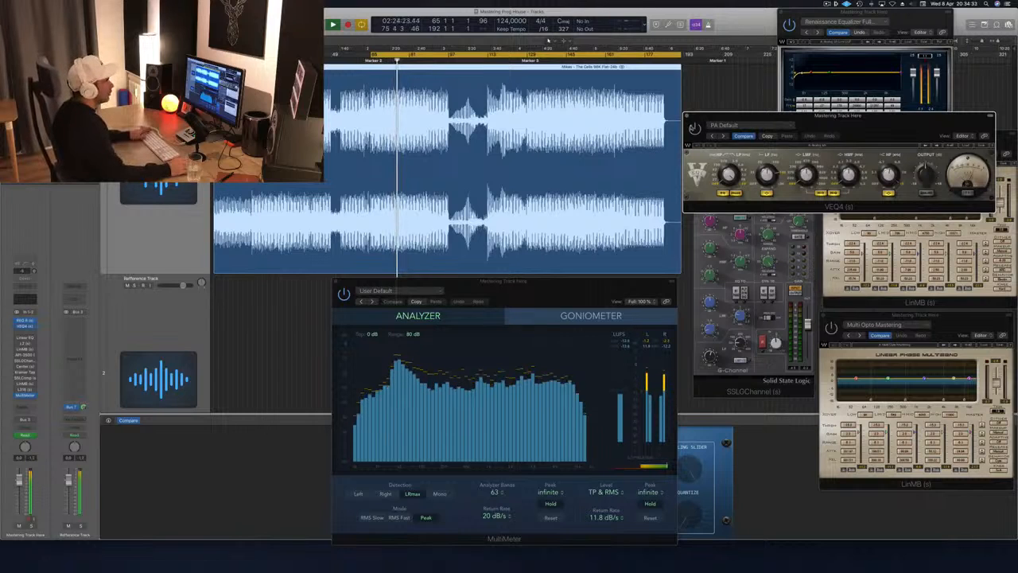
drag(895, 122, 904, 155)
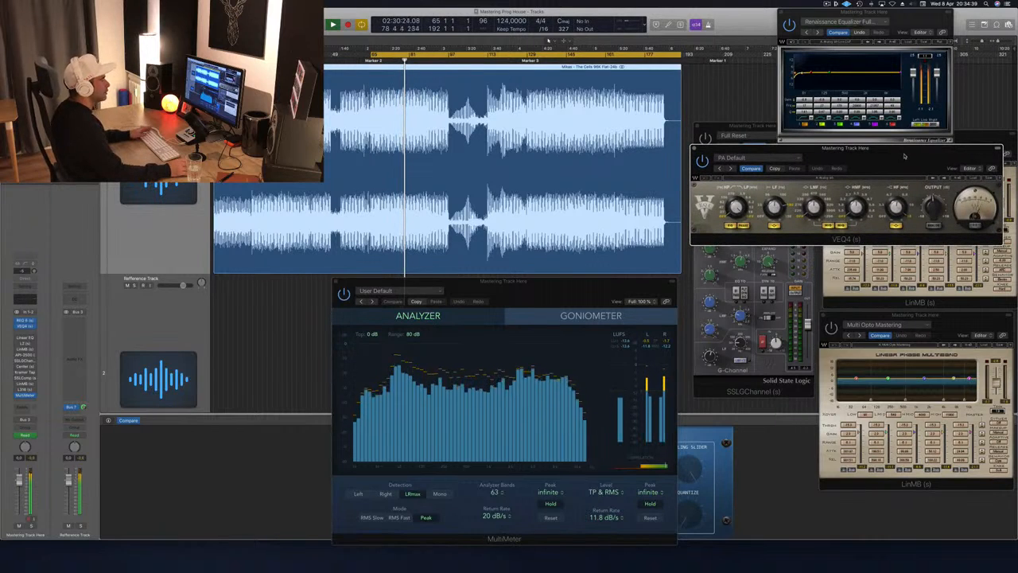
drag(904, 156, 902, 154)
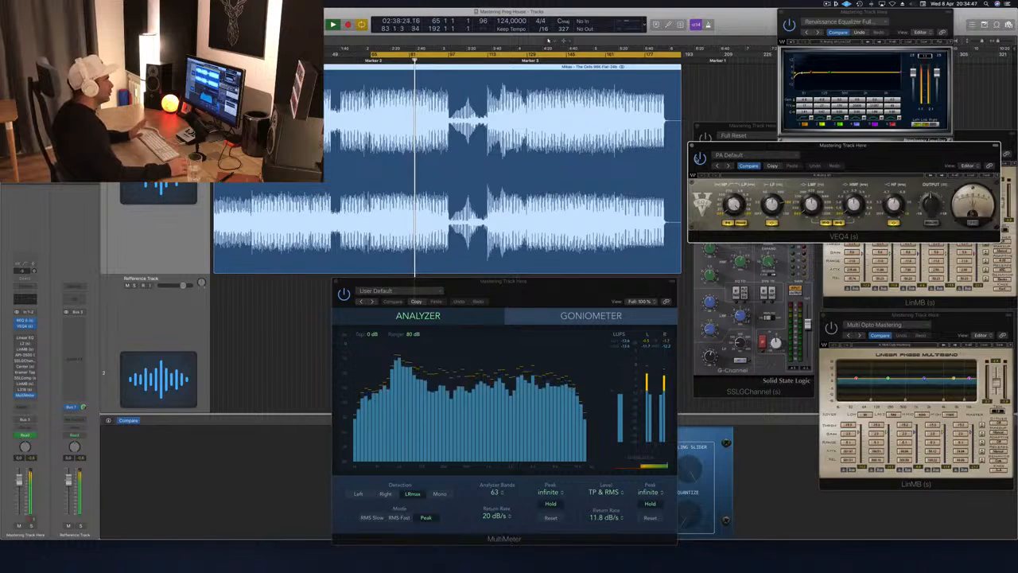
Restart playback, compare the VEQ4 with the switch under its output knob on and off, and close the VEQ4.
key(space)
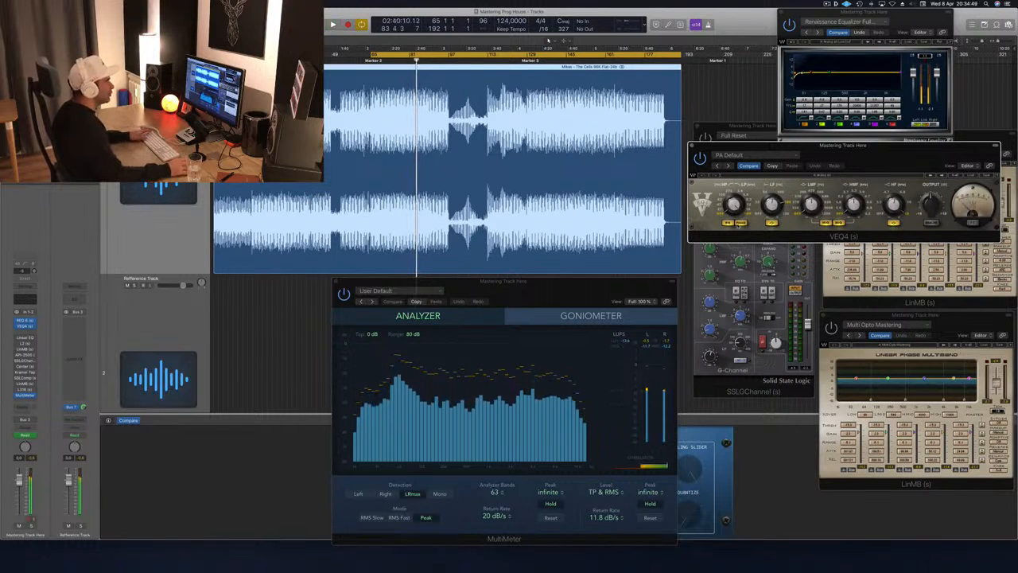
key(space)
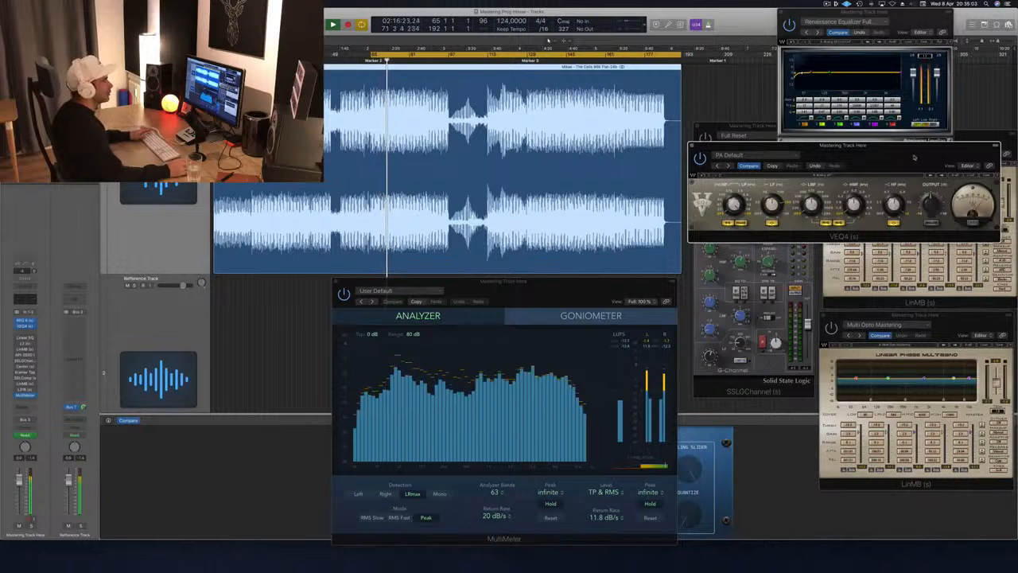
click(930, 224)
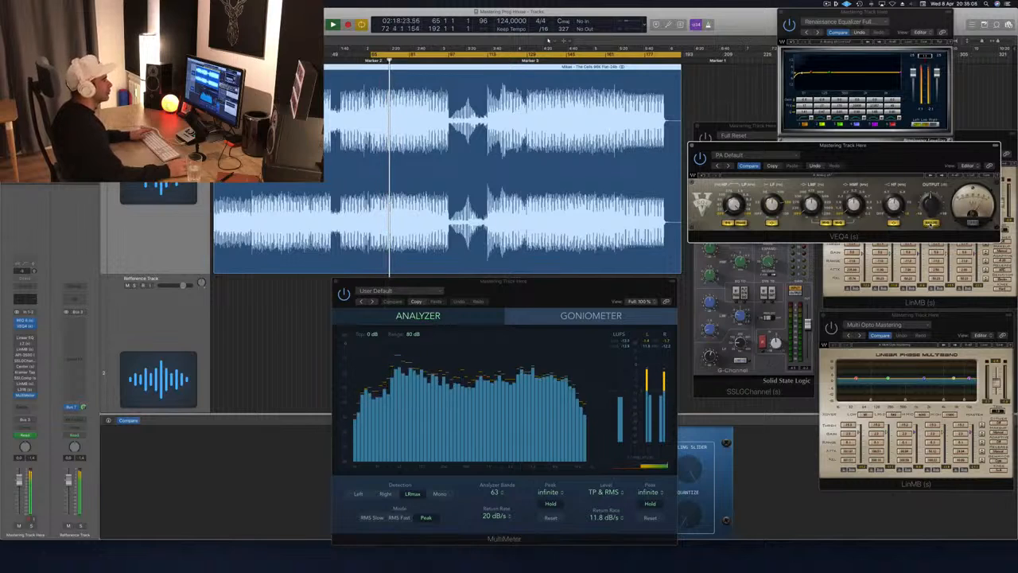
click(930, 223)
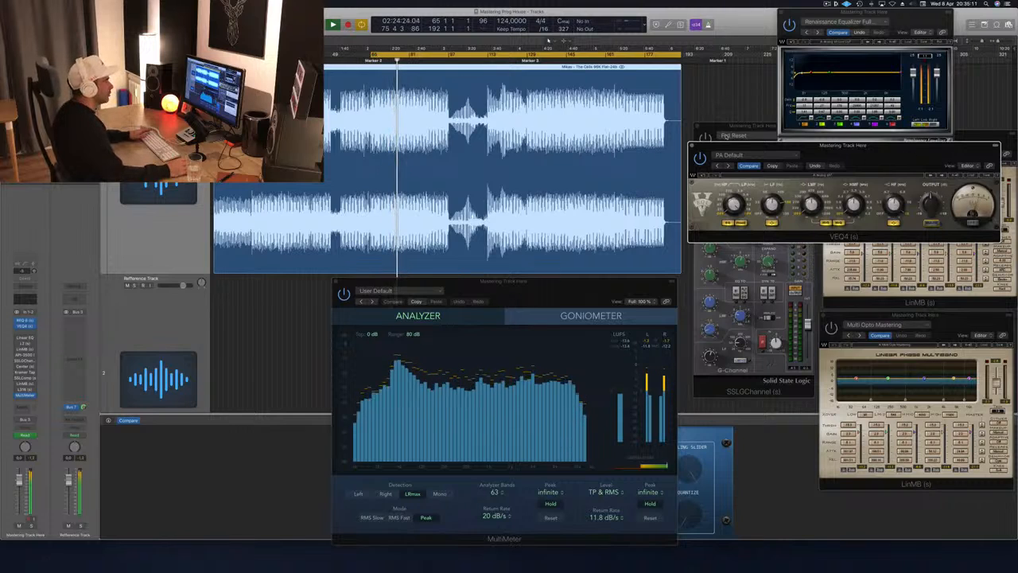
click(692, 146)
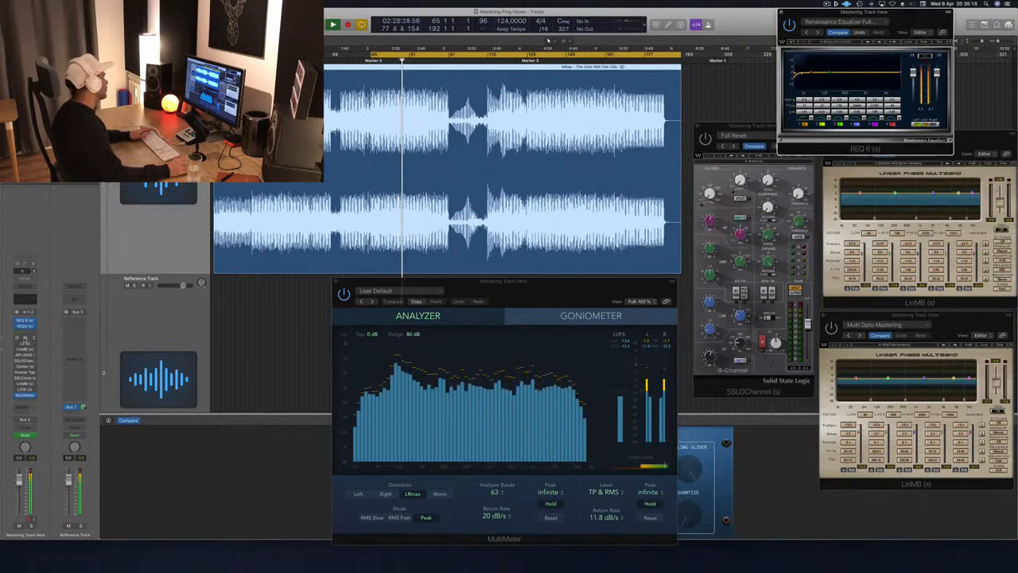
Open the mastering track's Linear Phase EQ and place its window above the MultiMeter with every band accessible.
click(24, 339)
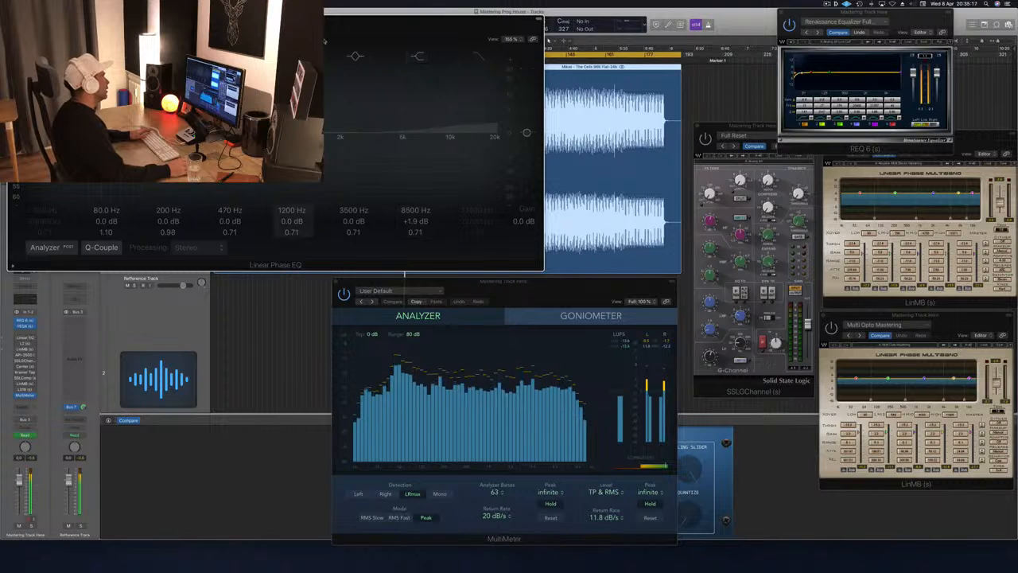
drag(323, 41, 608, 85)
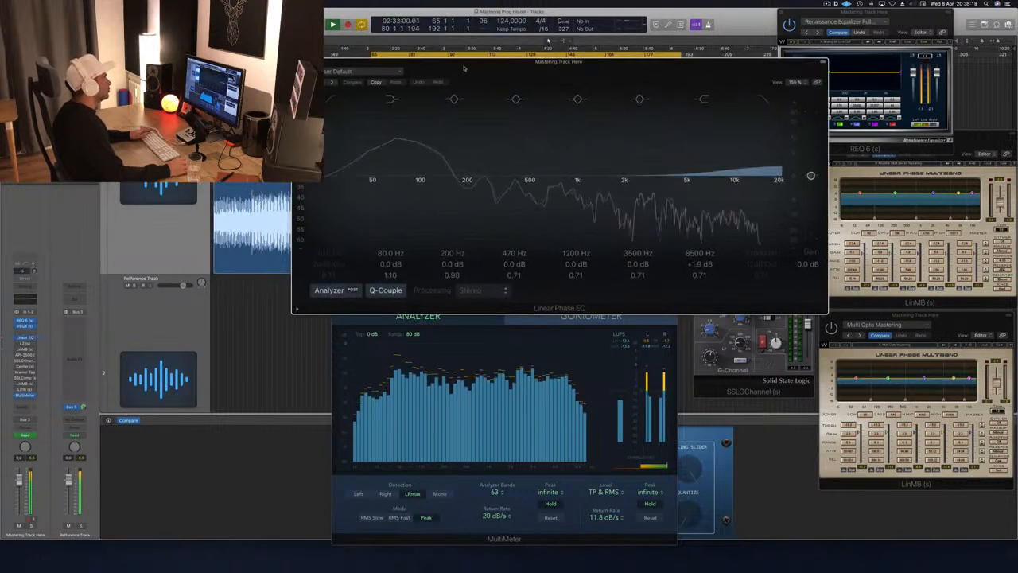
drag(464, 68, 483, 92)
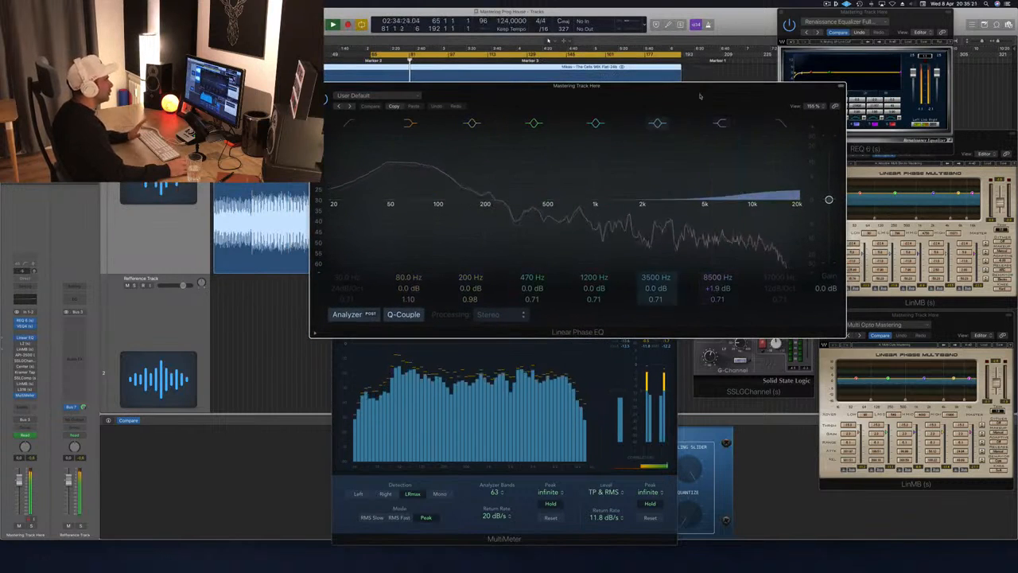
drag(699, 96, 754, 105)
Set the Linear Phase EQ's high shelf to 8800 Hz, -0.7 dB, and the bell below it to 5000 Hz, -1.4 dB, Q 2.30.
drag(795, 203, 795, 210)
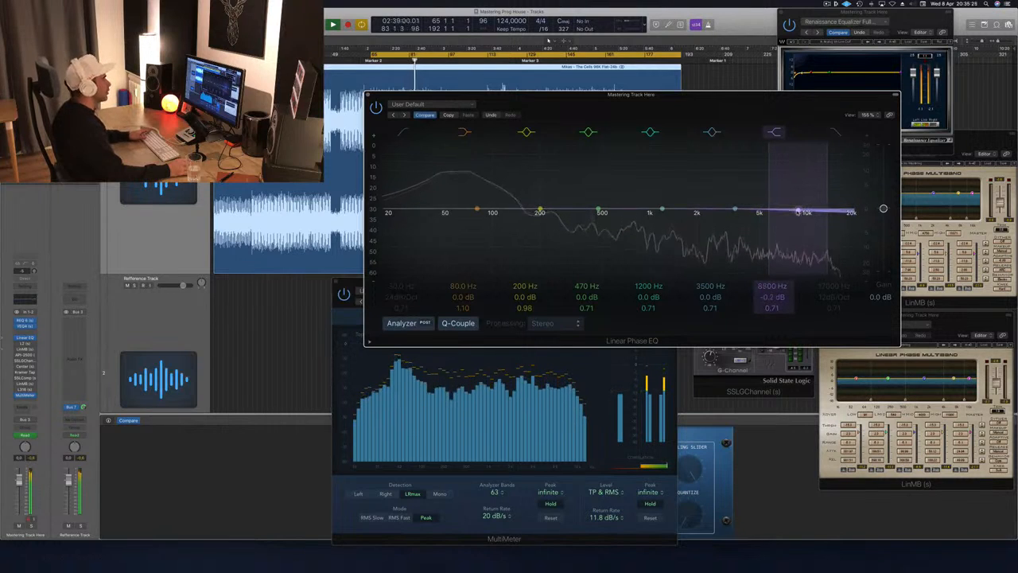
drag(784, 210, 780, 213)
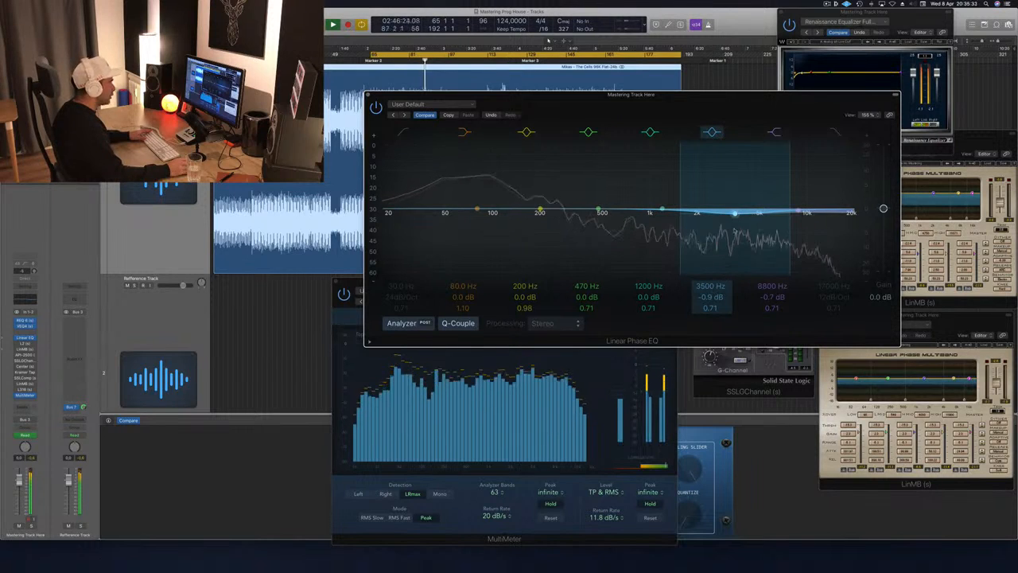
drag(710, 308, 710, 279)
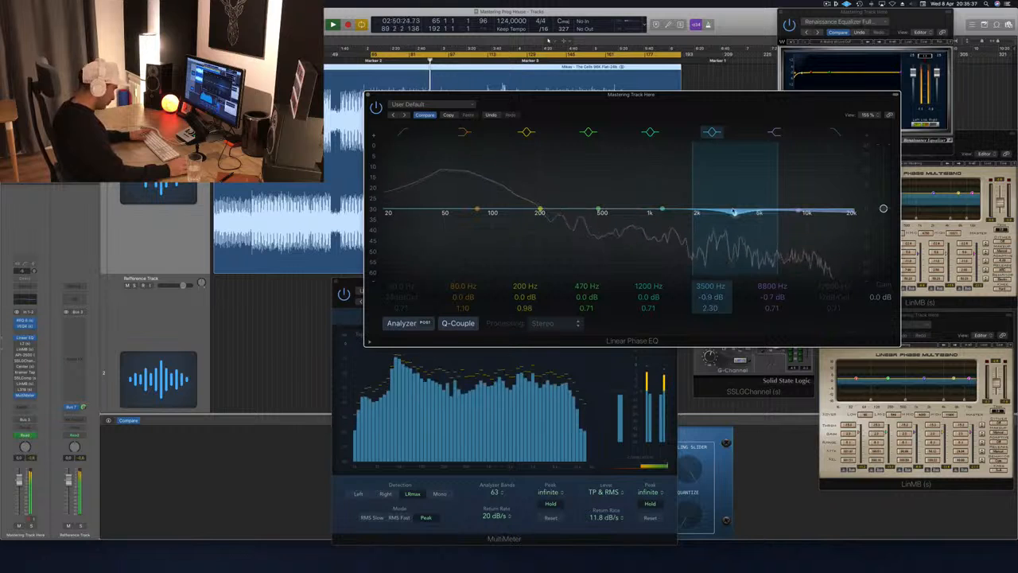
drag(735, 214, 760, 216)
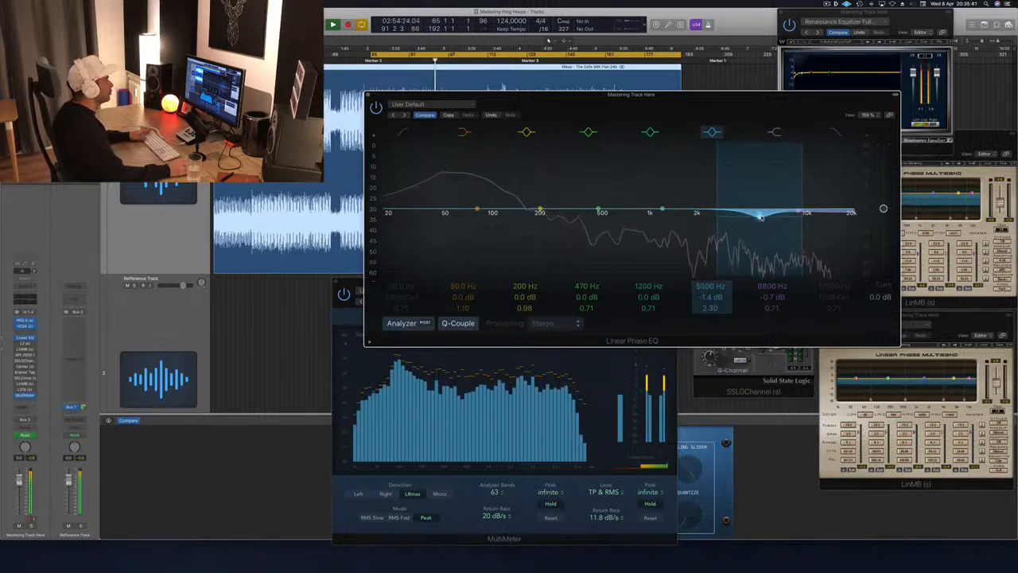
Restart playback, shift the Linear Phase EQ window slightly, and set its 8800 Hz high shelf to 0.5 dB.
key(space)
key(space)
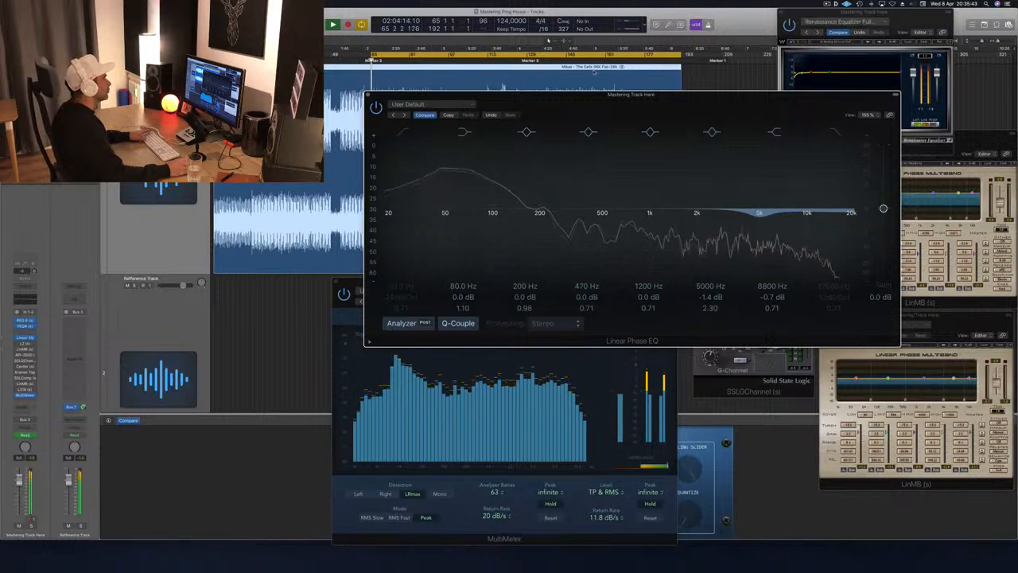
drag(741, 95, 720, 98)
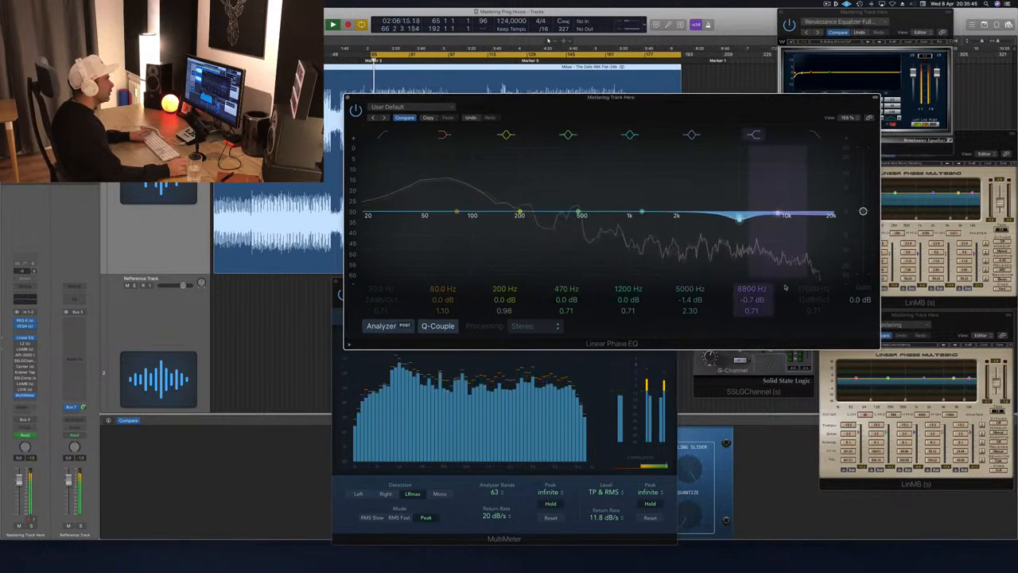
drag(751, 300, 751, 298)
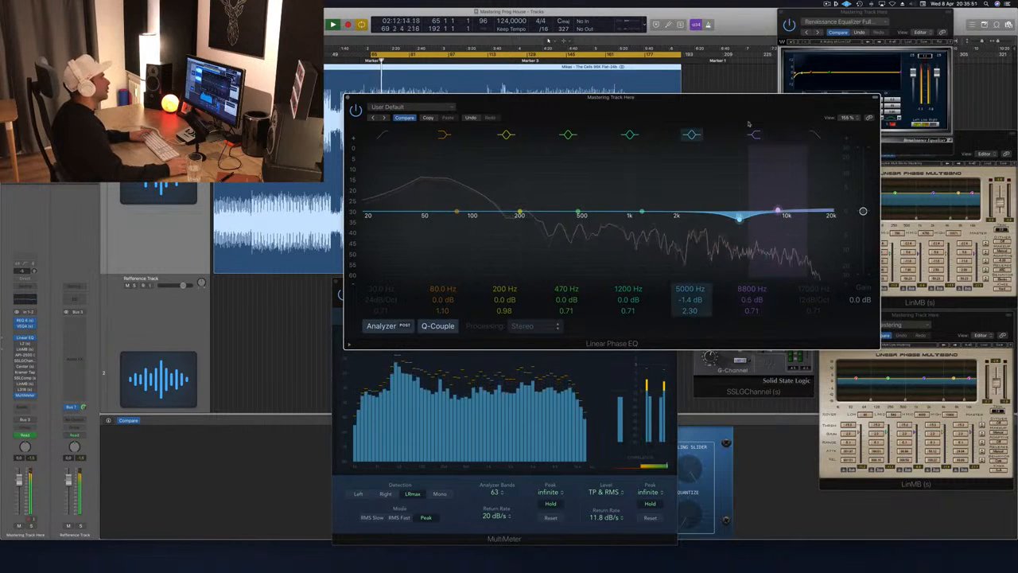
Compare the Linear Phase EQ bypassed and active during playback, check its 80 Hz band, and close its window.
drag(731, 106, 766, 104)
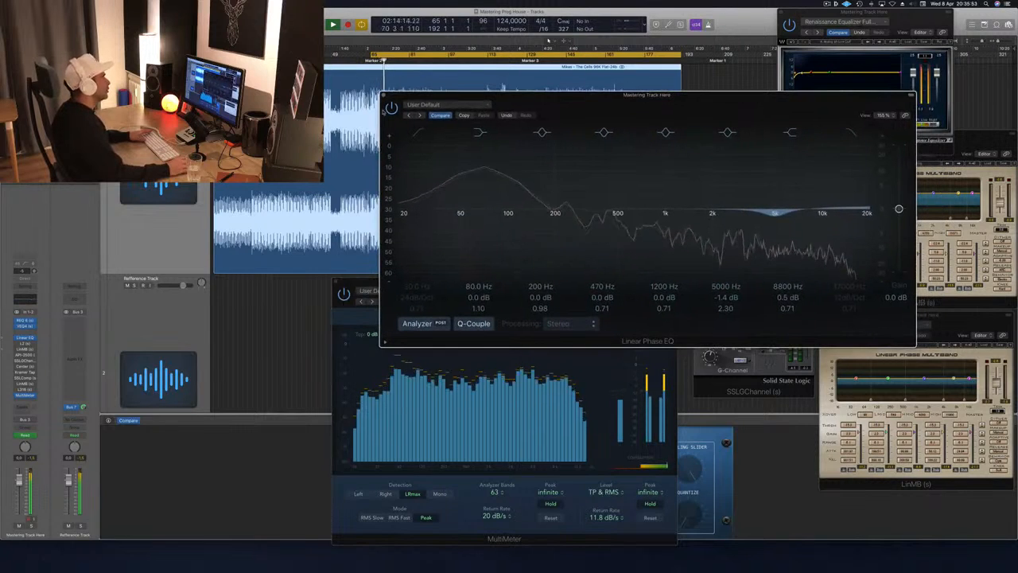
click(390, 109)
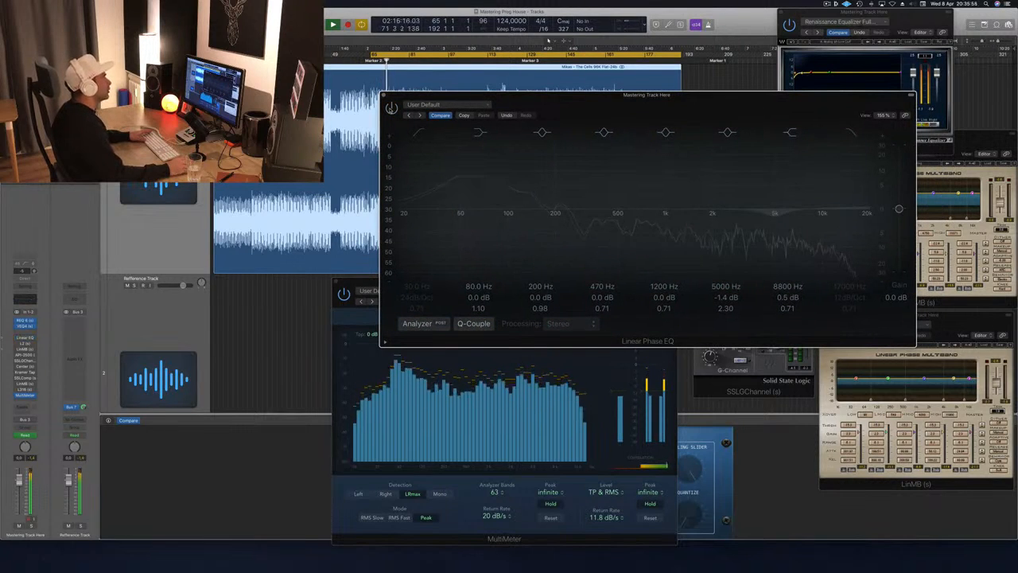
click(390, 109)
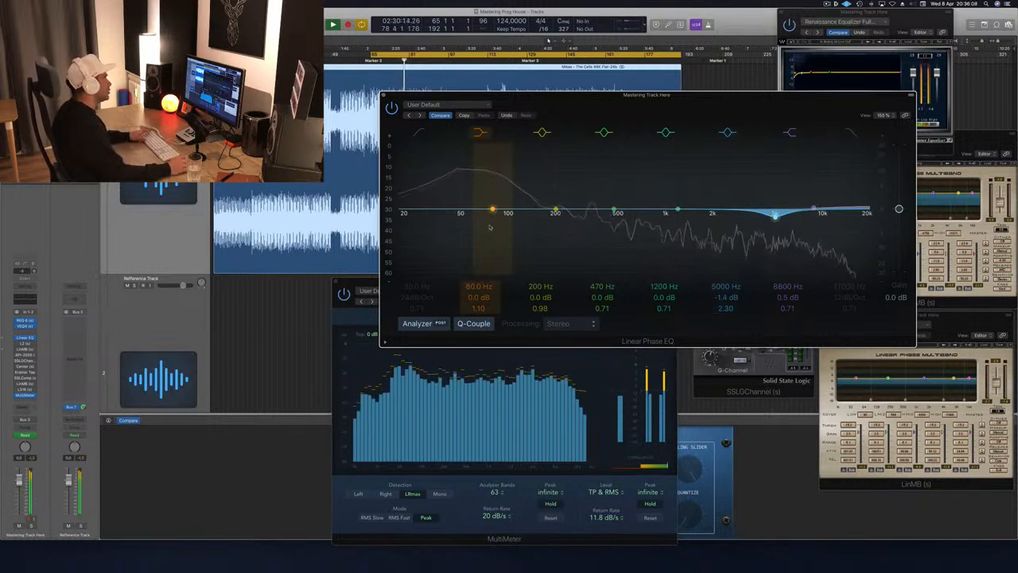
mouse_move(492, 211)
mouse_down()
mouse_move(492, 185)
mouse_move(486, 202)
mouse_move(455, 203)
mouse_move(505, 206)
mouse_up()
key(super+w)
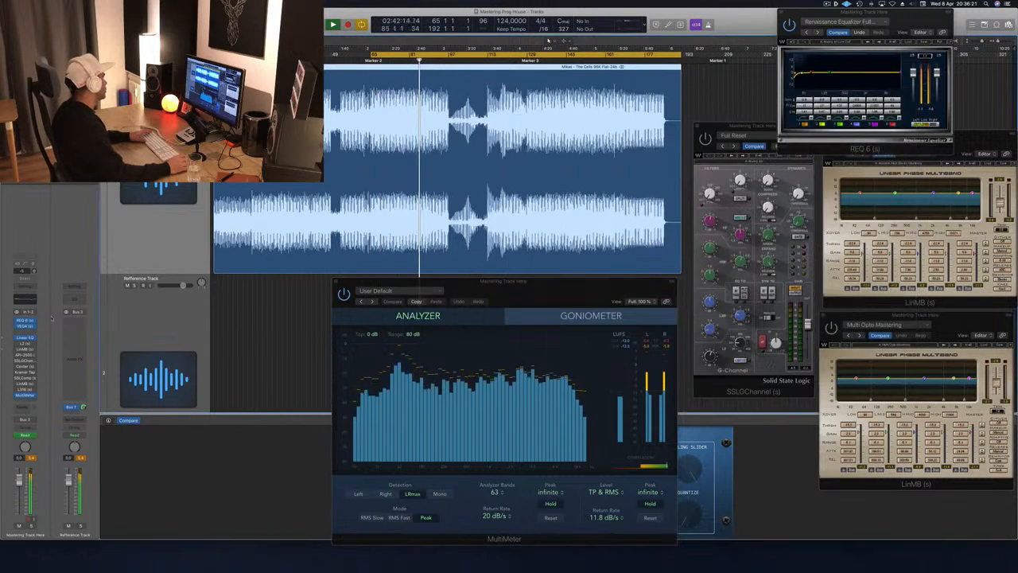
Open the mastering track's L2 Ultramaximizer, switch it on, and close its window.
click(25, 344)
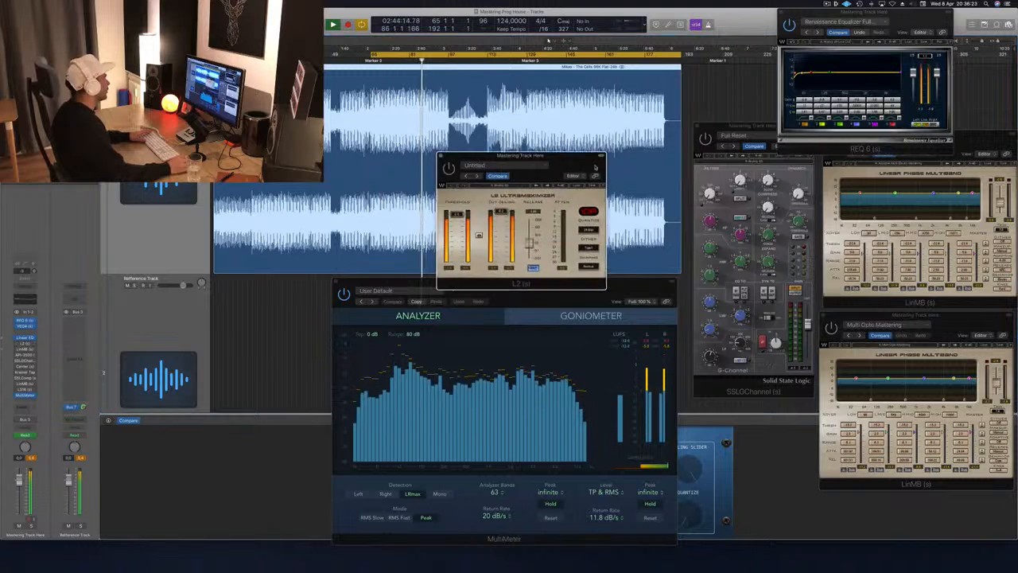
click(468, 176)
drag(593, 167, 700, 178)
click(568, 174)
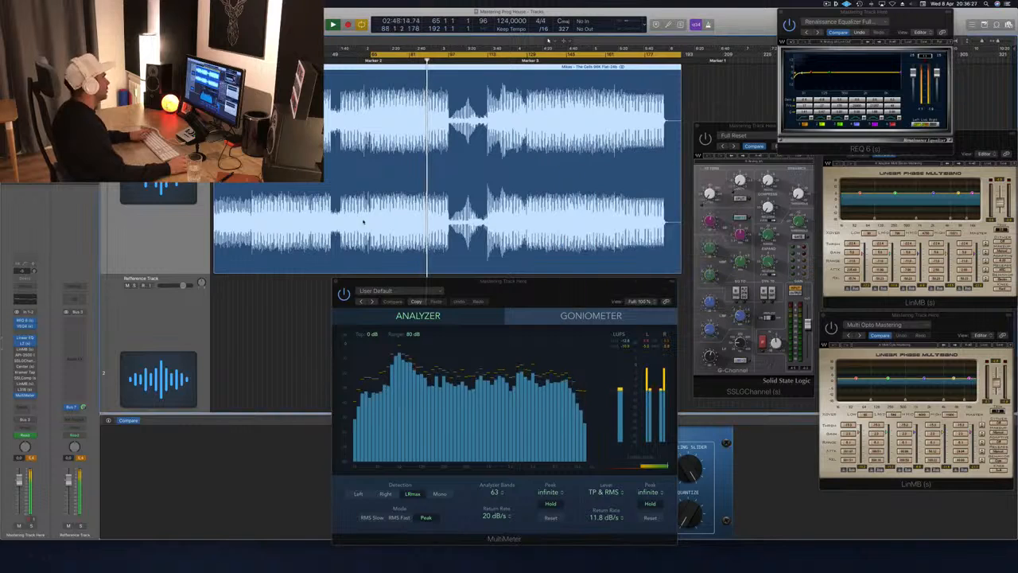
Restart playback, bring up the first LinMB multiband, and place its window between the REQ 6 and the second LinMB.
key(space)
key(space)
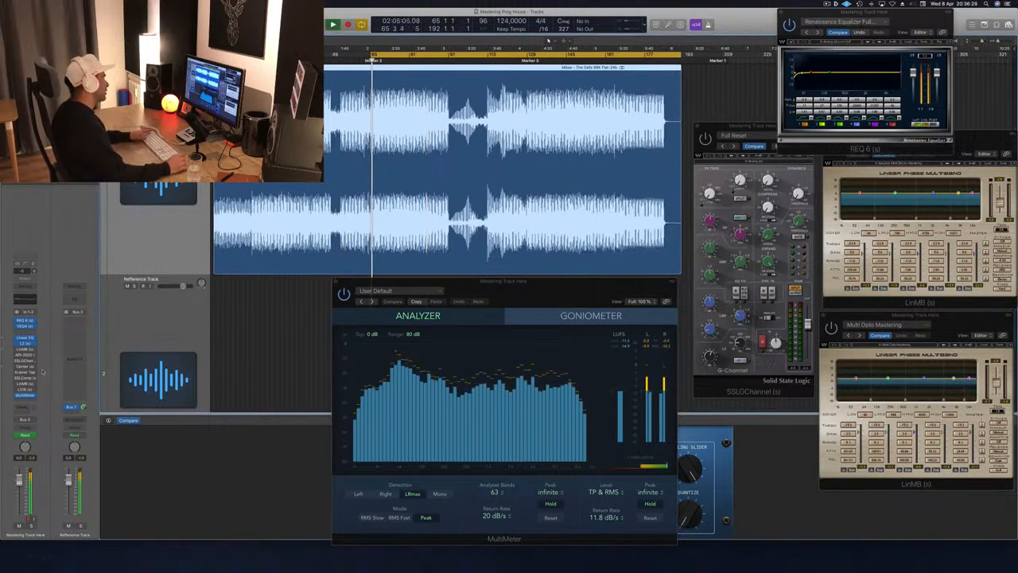
click(26, 350)
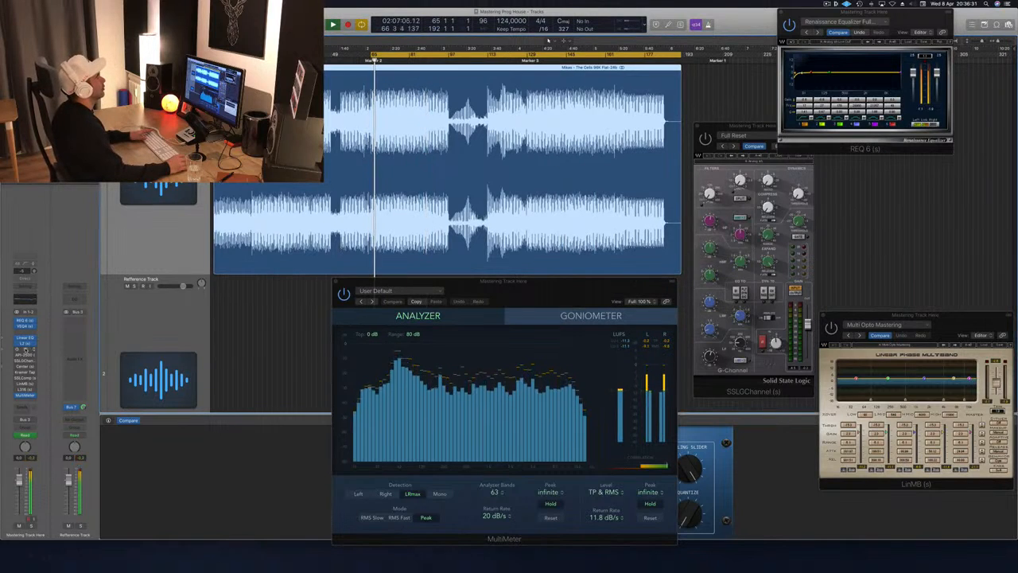
click(25, 350)
drag(961, 149, 851, 154)
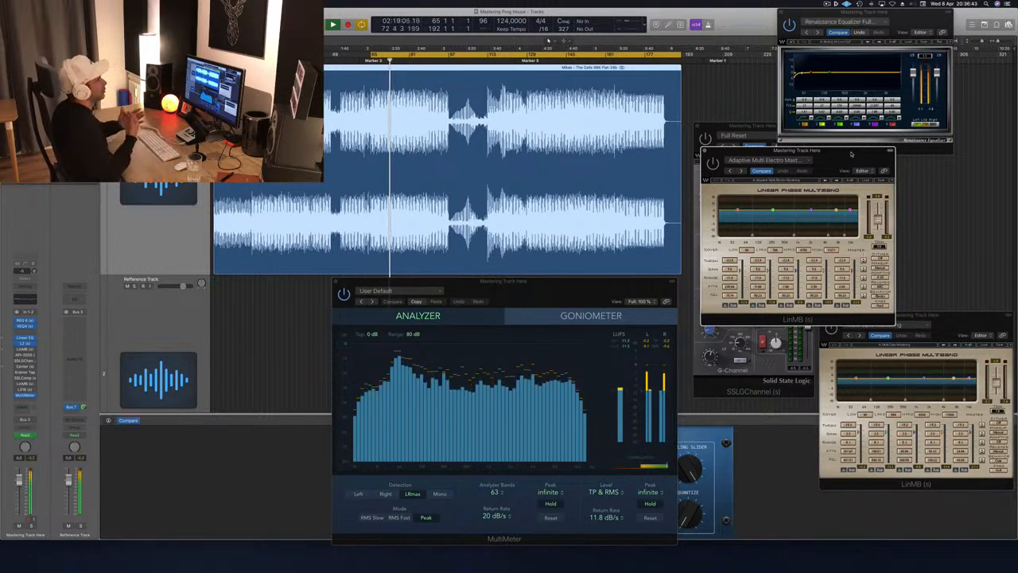
drag(851, 153, 851, 155)
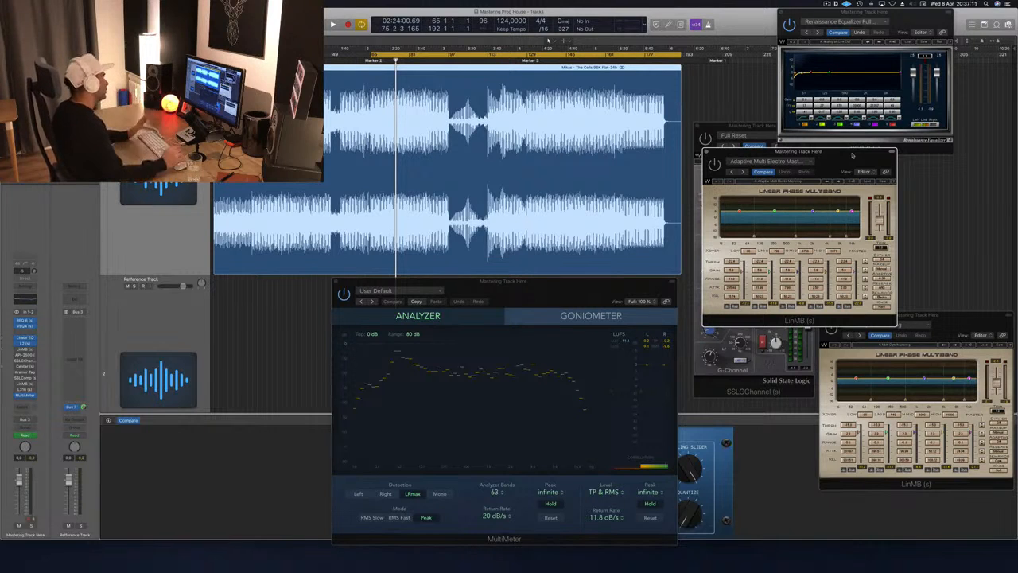
Restart playback, switch on the first LinMB, and move its window so the SSLGChannel controls are partly uncovered.
key(space)
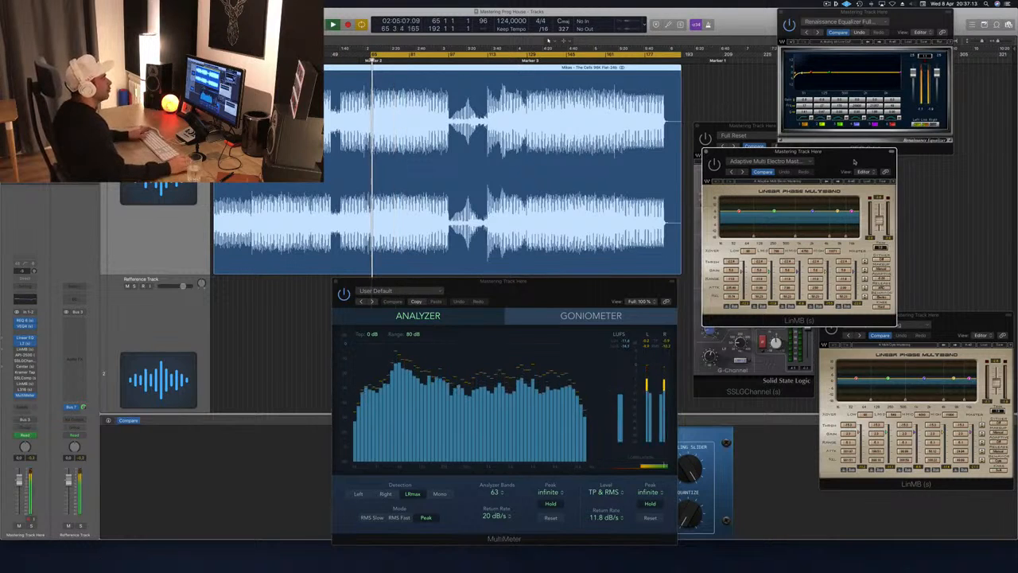
click(714, 163)
mouse_move(843, 169)
mouse_down()
mouse_move(827, 167)
mouse_move(838, 166)
mouse_up()
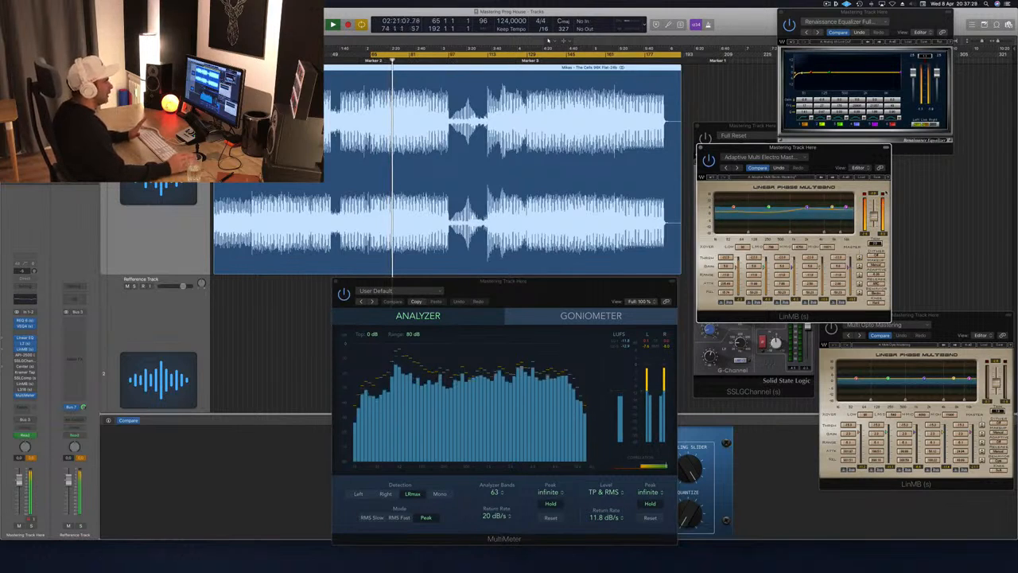
drag(834, 155, 792, 151)
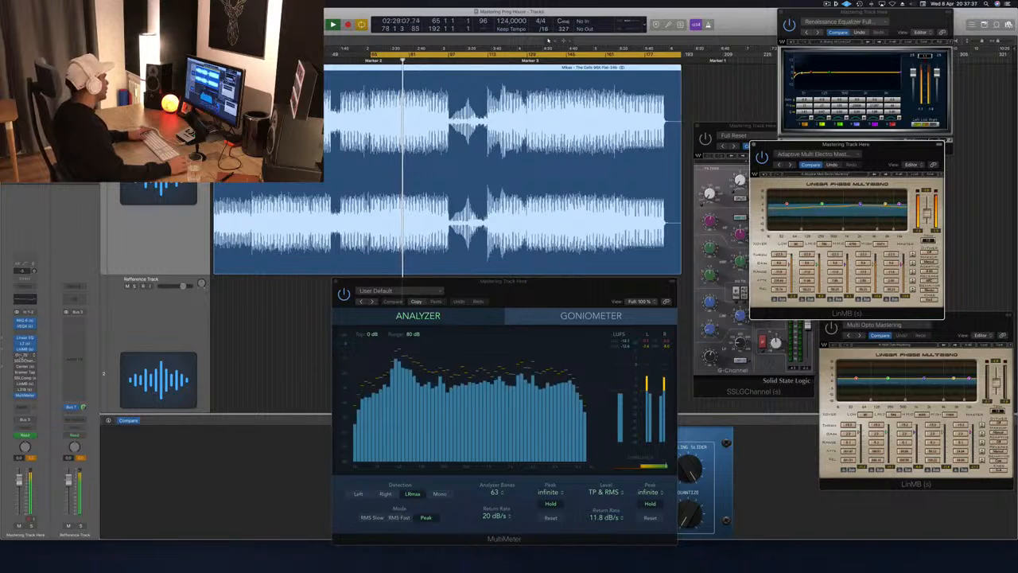
Open the API-2500 compressor, switch it on, and place its window beside the MultiMeter below the first LinMB.
click(23, 355)
click(24, 356)
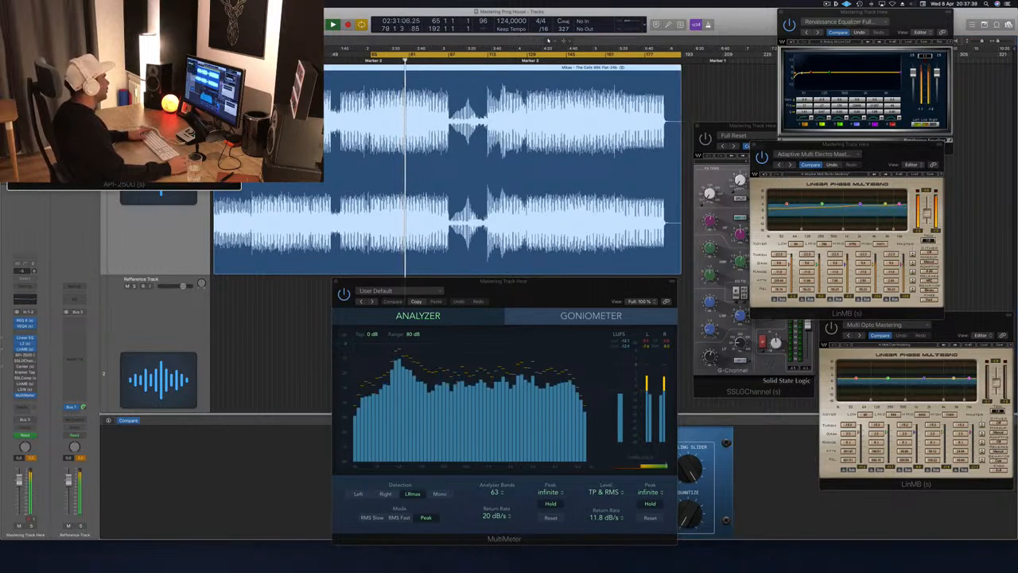
drag(61, 35, 691, 255)
click(646, 251)
drag(779, 256, 741, 272)
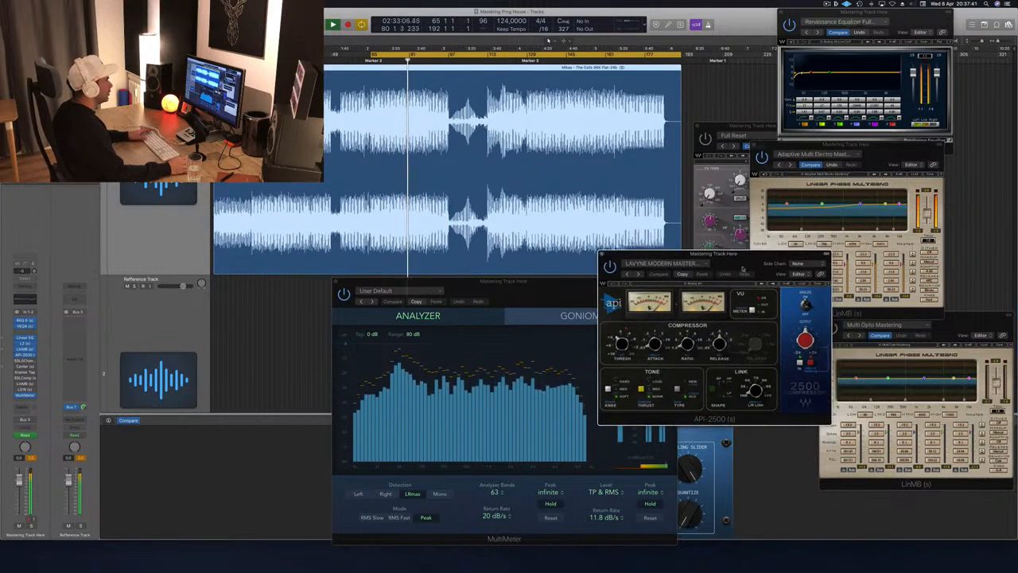
Adjust the API-2500's threshold knob, shift its window aside to watch the meters, and close it.
click(626, 342)
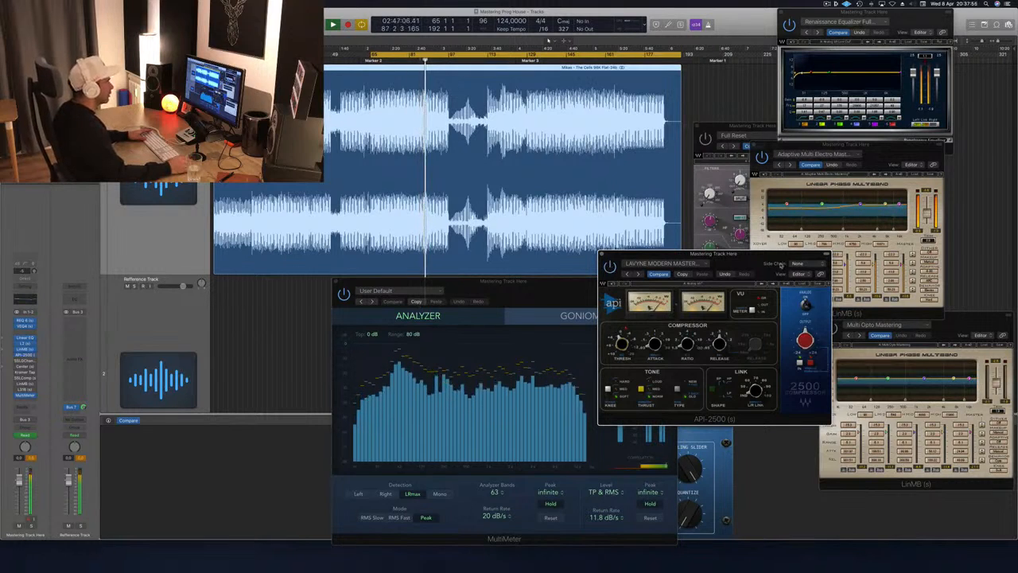
drag(780, 264, 806, 259)
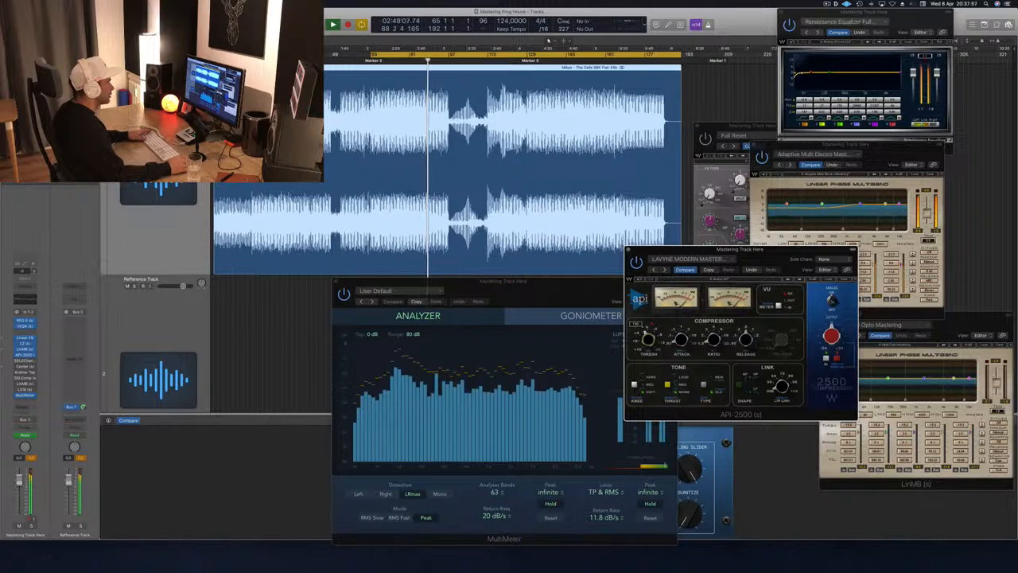
click(628, 250)
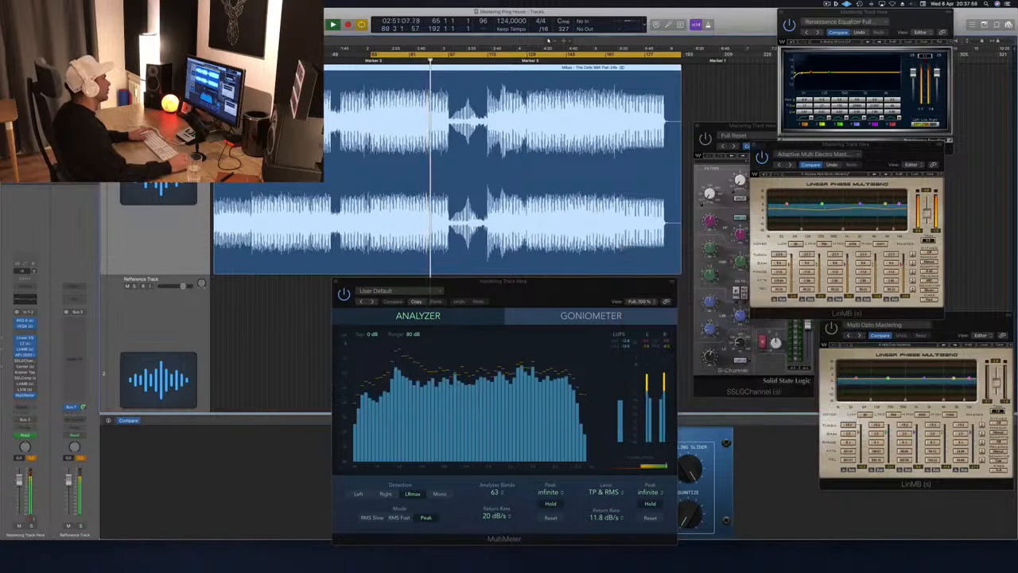
Restart playback, bring the SSLGChannel to the front, switch it on, and place its window above the MultiMeter's level.
key(space)
key(space)
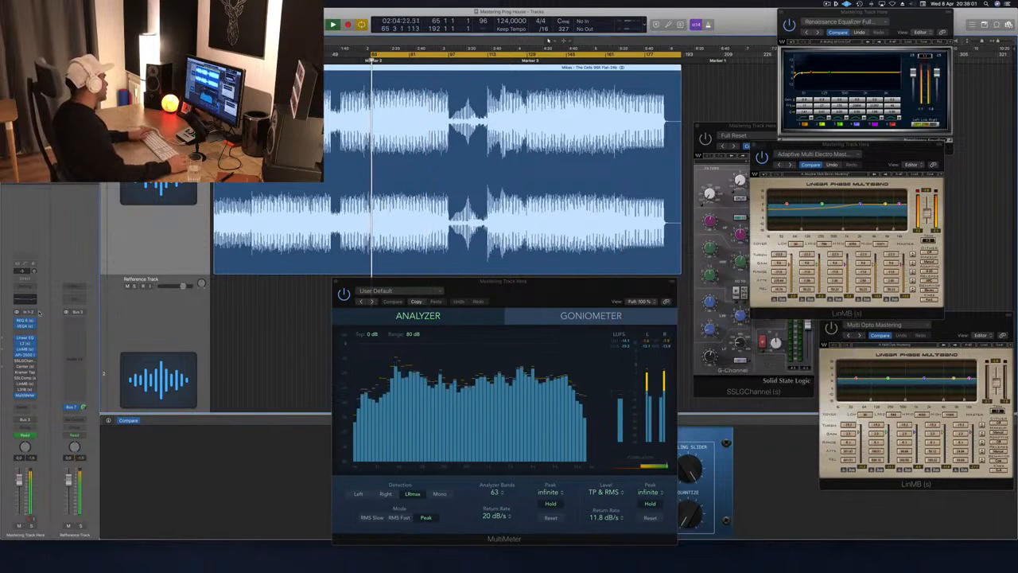
click(25, 361)
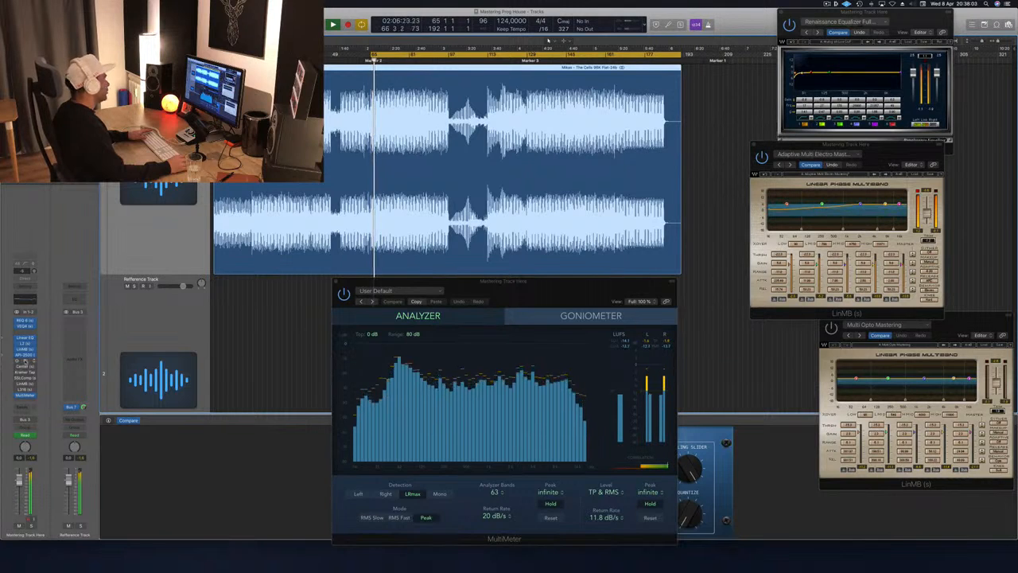
click(25, 361)
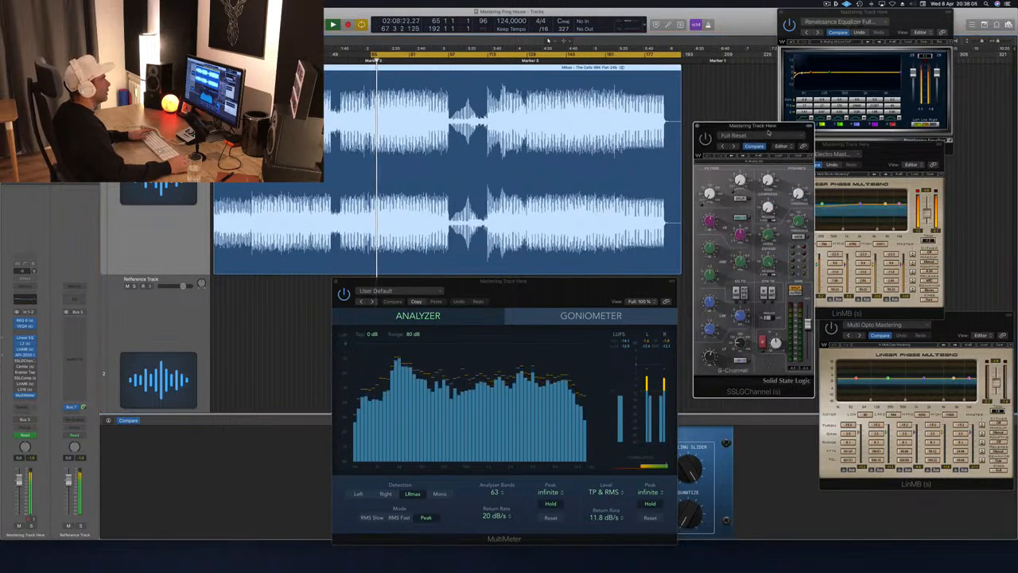
drag(767, 125, 721, 126)
key(space)
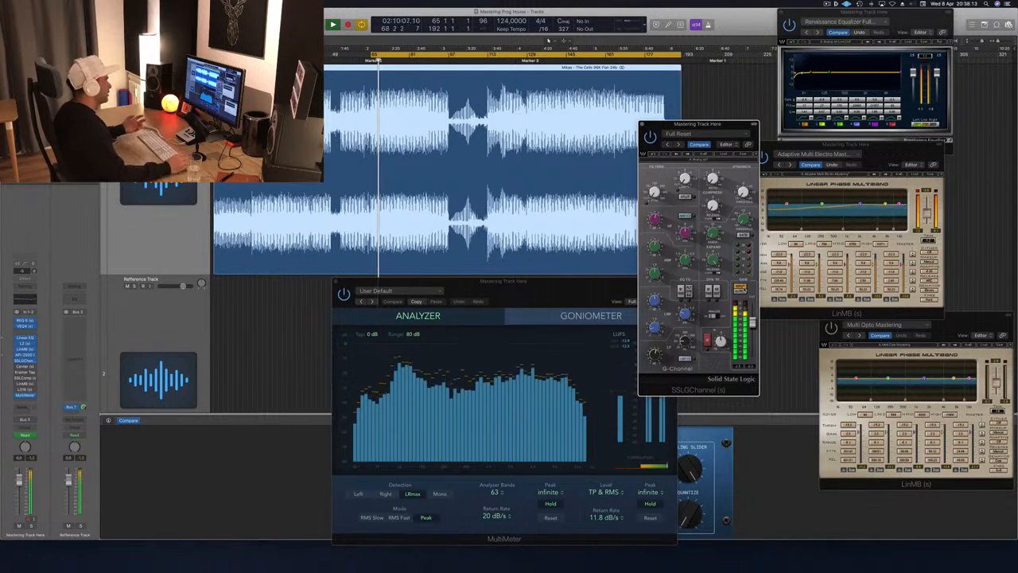
drag(736, 128, 788, 84)
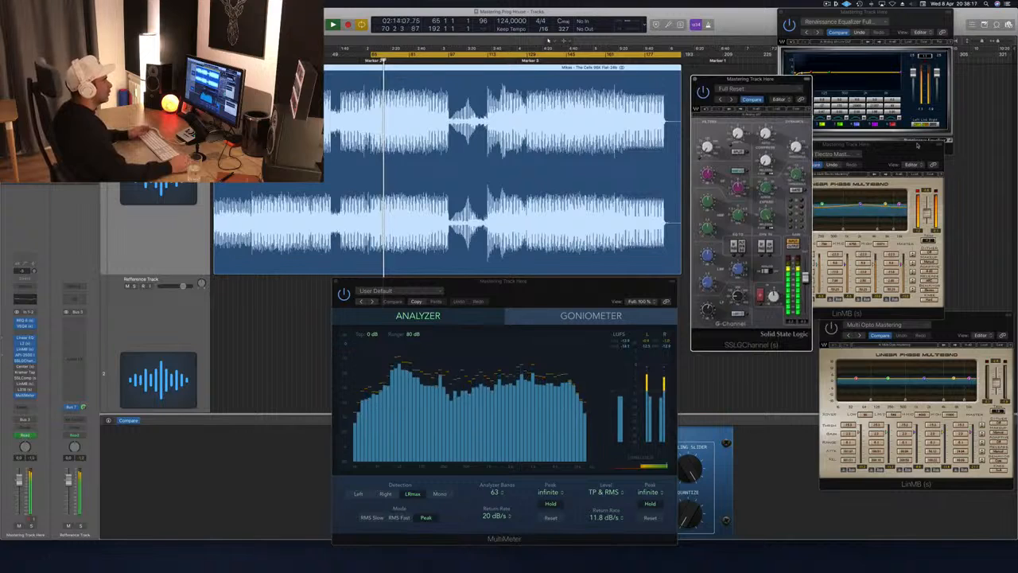
Move the first LinMB window clear of the SSLGChannel and bring the SSLGChannel back to the front.
click(916, 146)
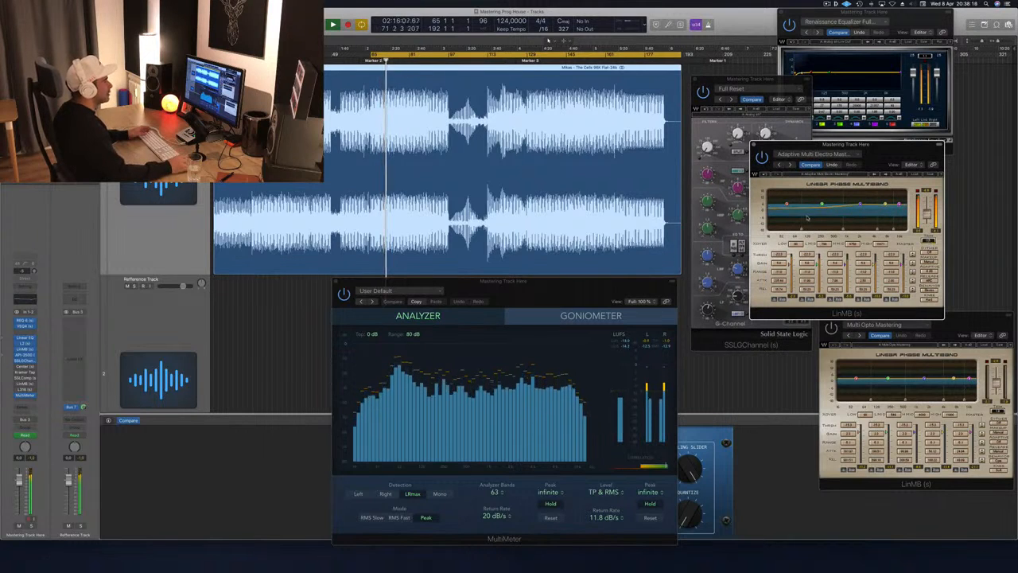
drag(843, 145, 978, 141)
click(754, 82)
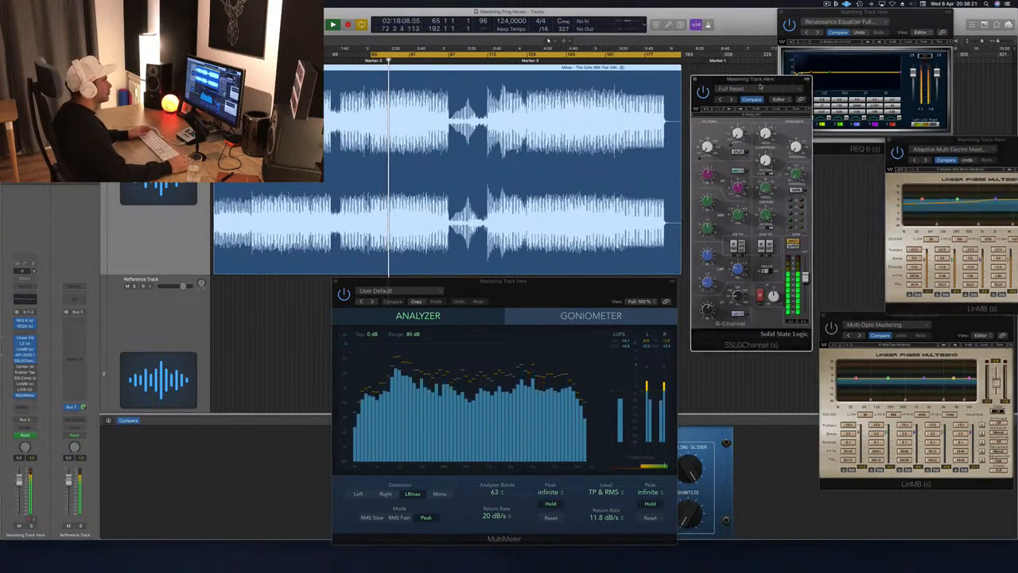
click(798, 246)
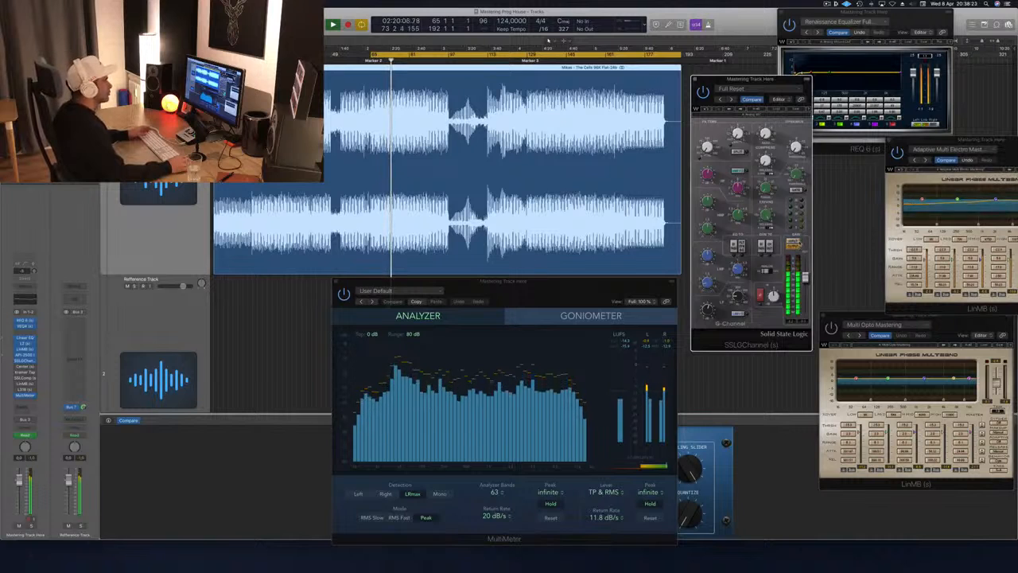
Move the MultiMeter away from the SSLGChannel, open the Center plug-in, switch it on, and place it over the SSLGChannel's lower part.
drag(627, 283, 489, 283)
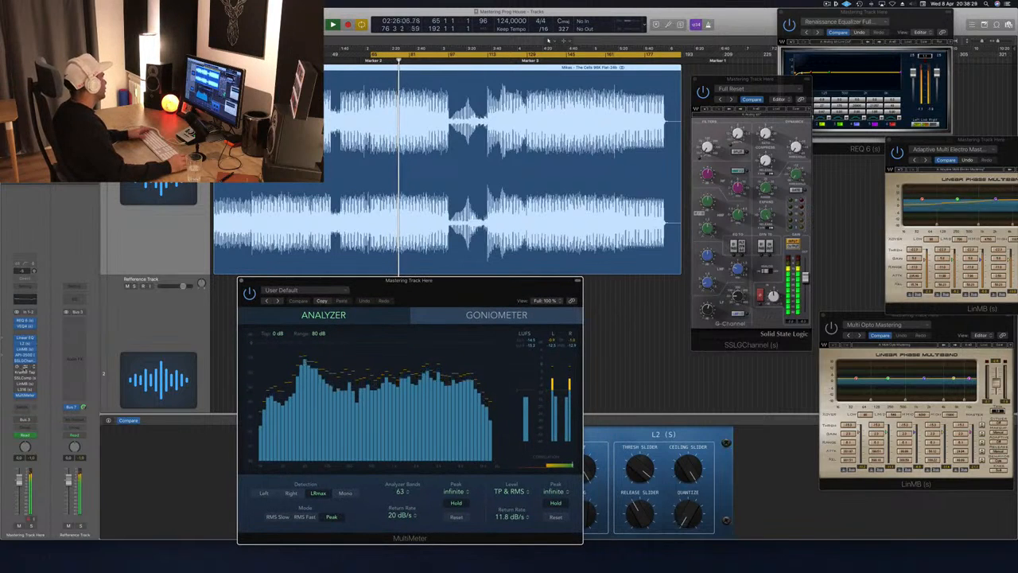
click(24, 367)
drag(98, 26, 795, 216)
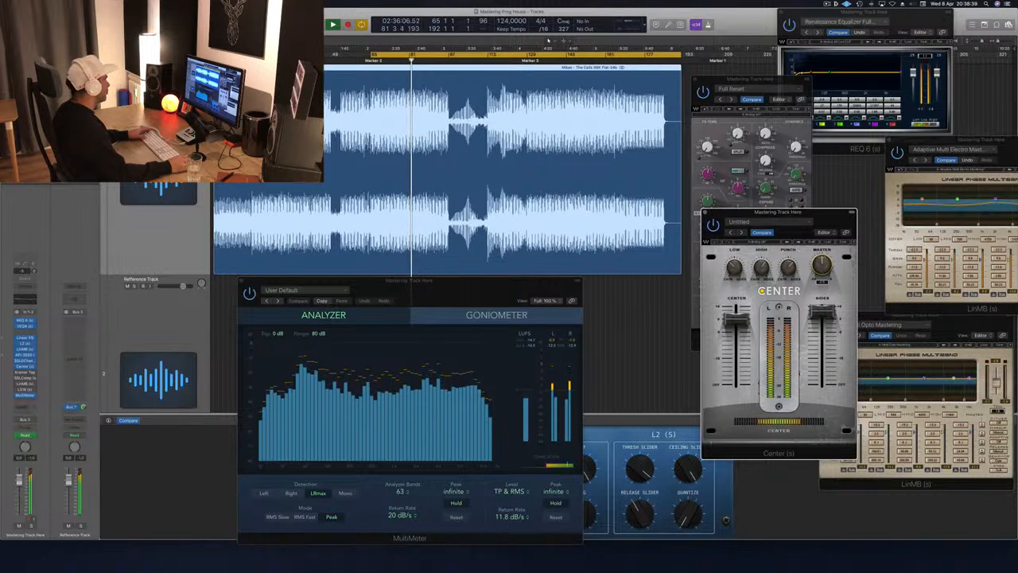
Nudge the Center plug-in's window and restart playback to audition its effect on the track.
click(40, 473)
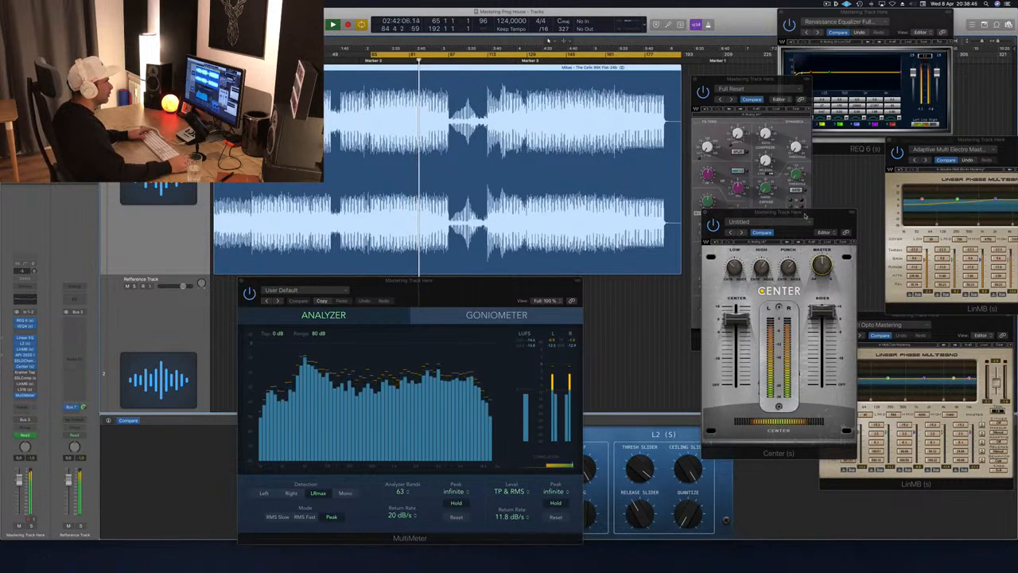
drag(747, 213, 740, 211)
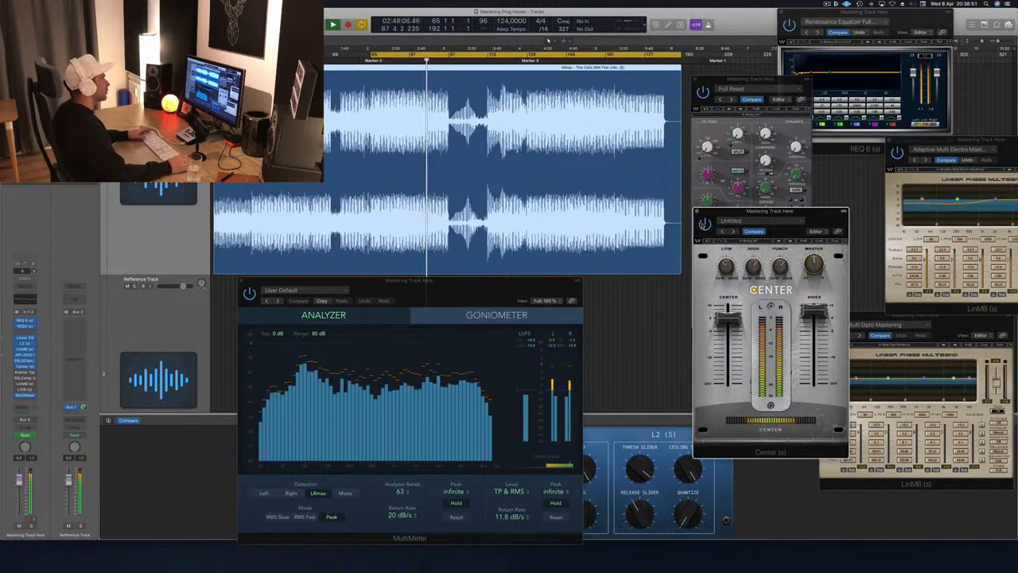
key(space)
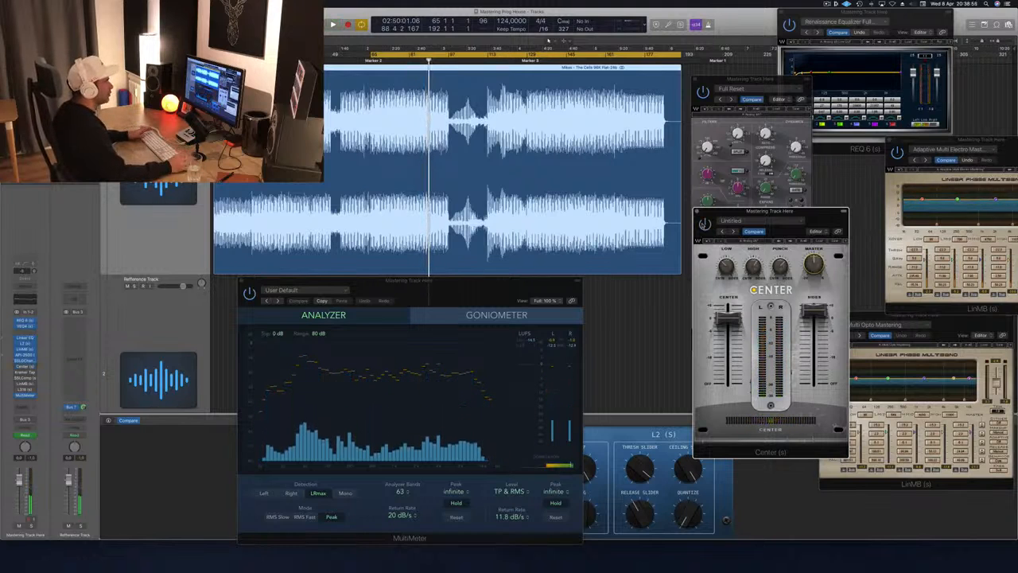
key(space)
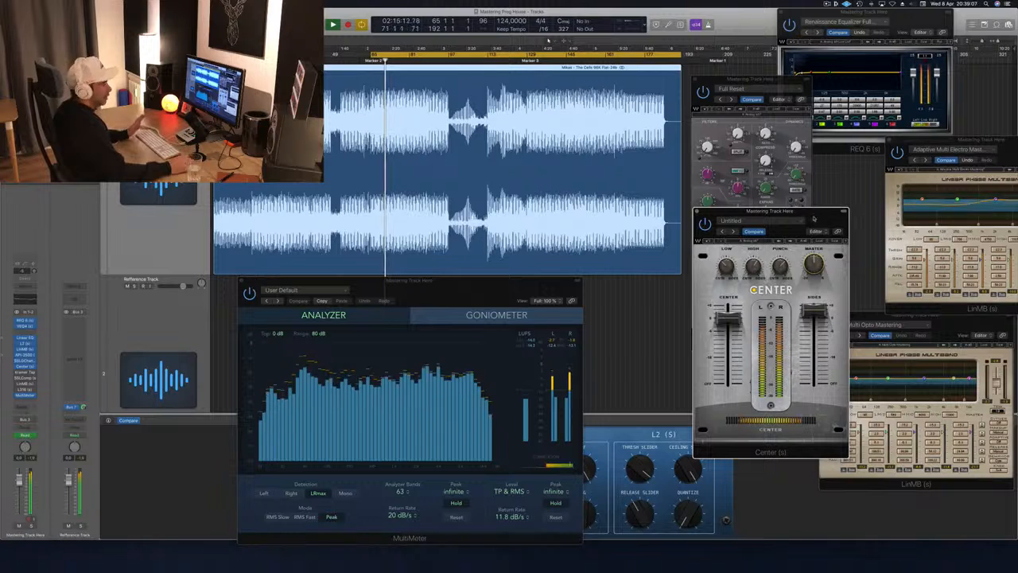
Shift the Center plug-in clear of the MultiMeter, and move the MultiMeter closer beside it.
drag(817, 222, 831, 216)
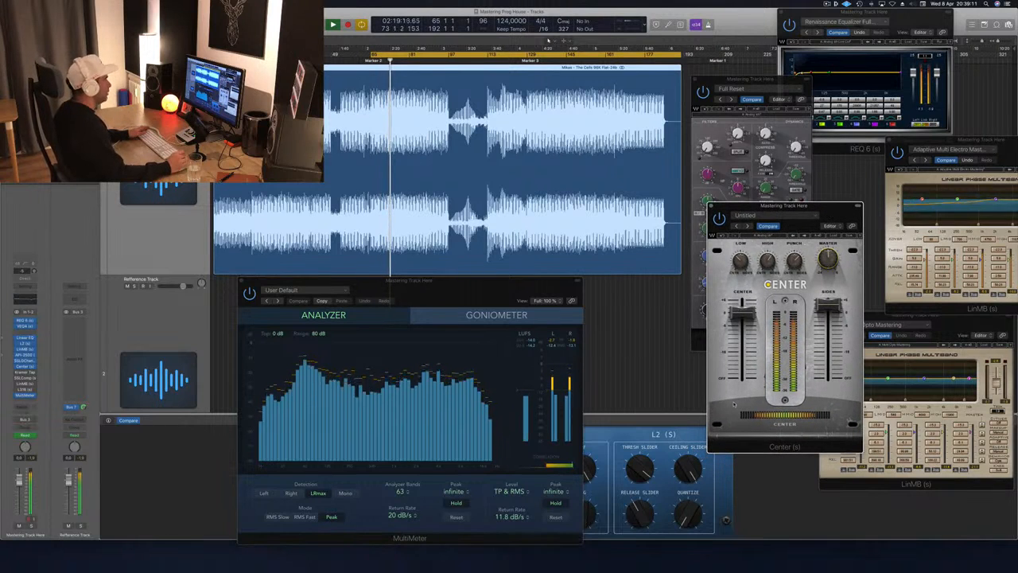
drag(474, 292, 504, 289)
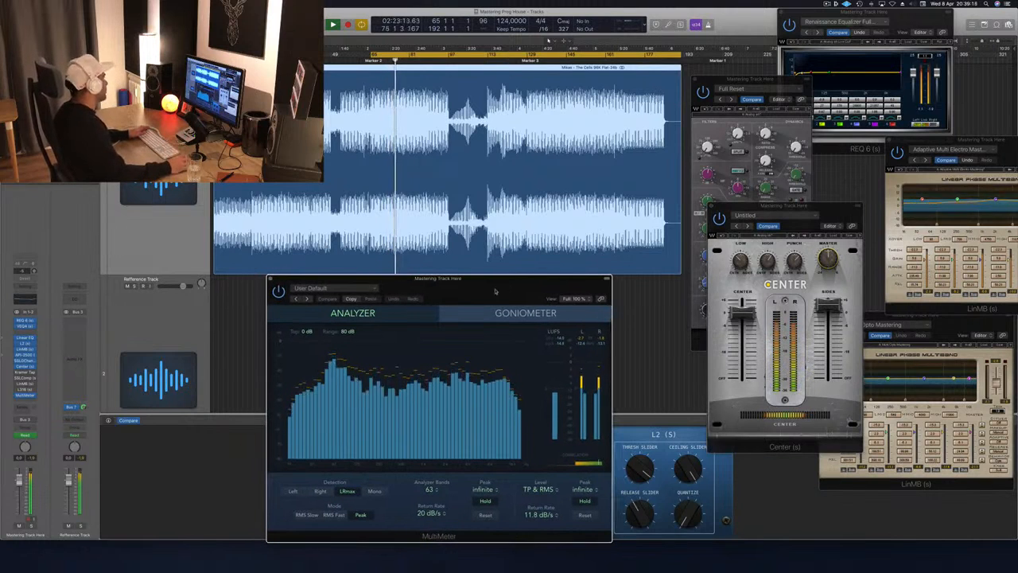
Open the Kramer Tape plug-in, place it above the MultiMeter to audition it, and close its window.
click(24, 372)
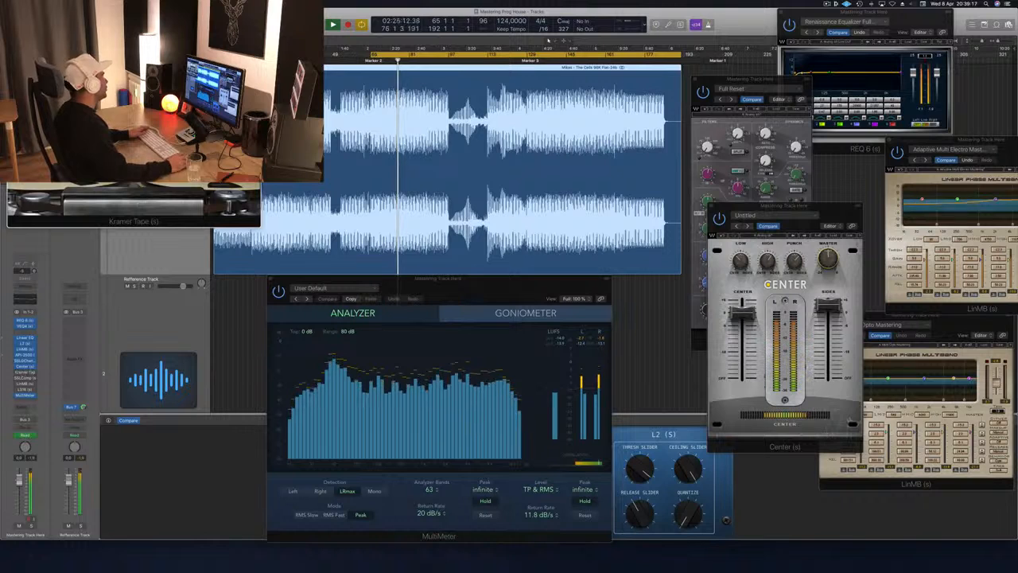
drag(43, 34, 381, 72)
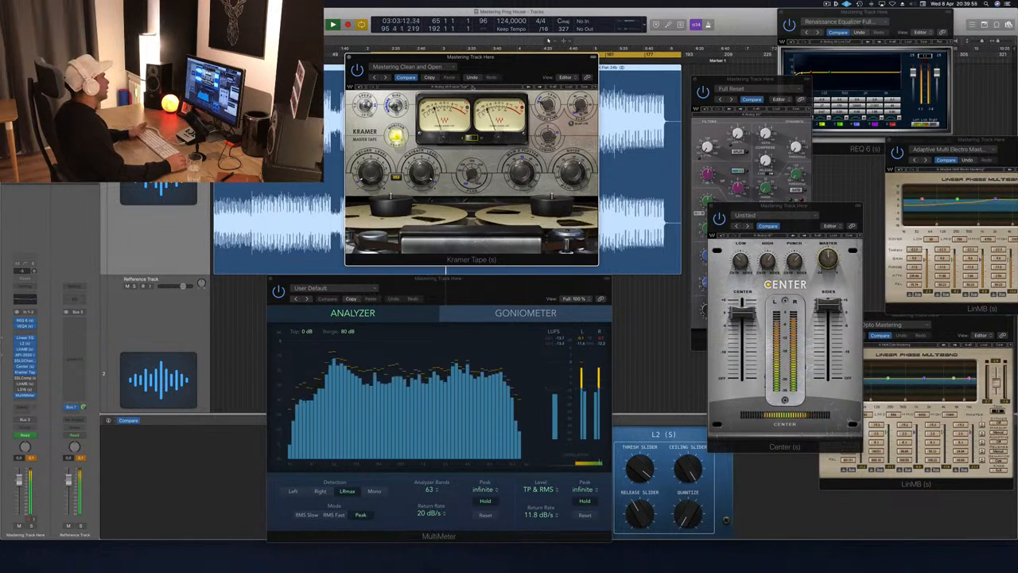
drag(519, 59, 636, 63)
key(super+w)
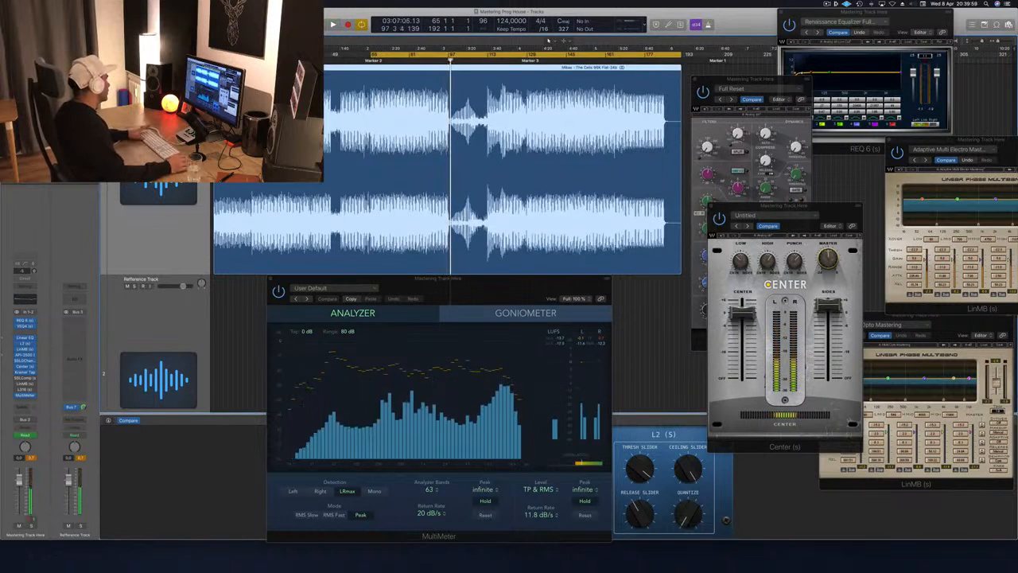
Restart playback, open the SSLComp plug-in, and place its window over the Center plug-in.
key(Return)
click(25, 378)
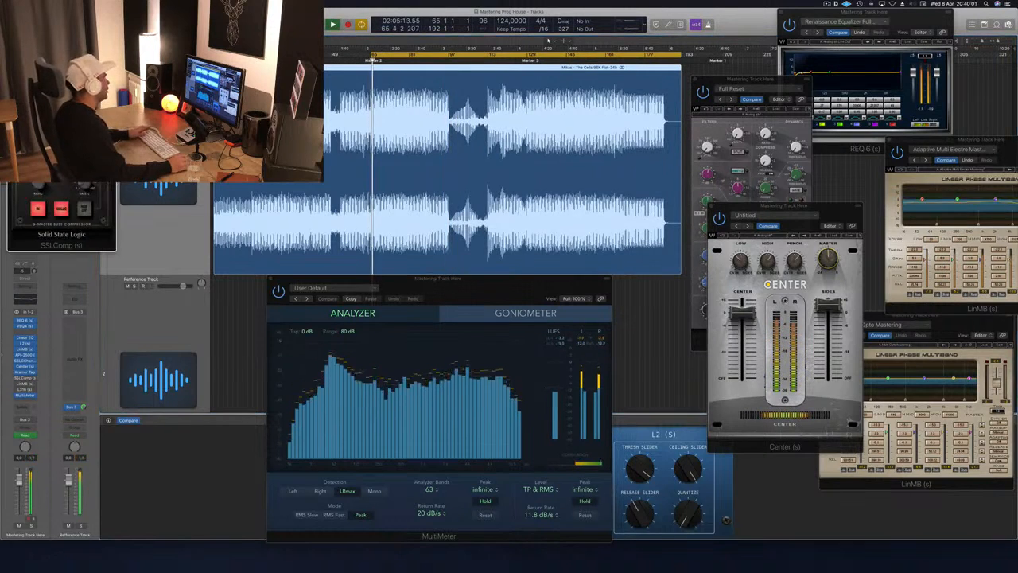
drag(56, 19, 748, 180)
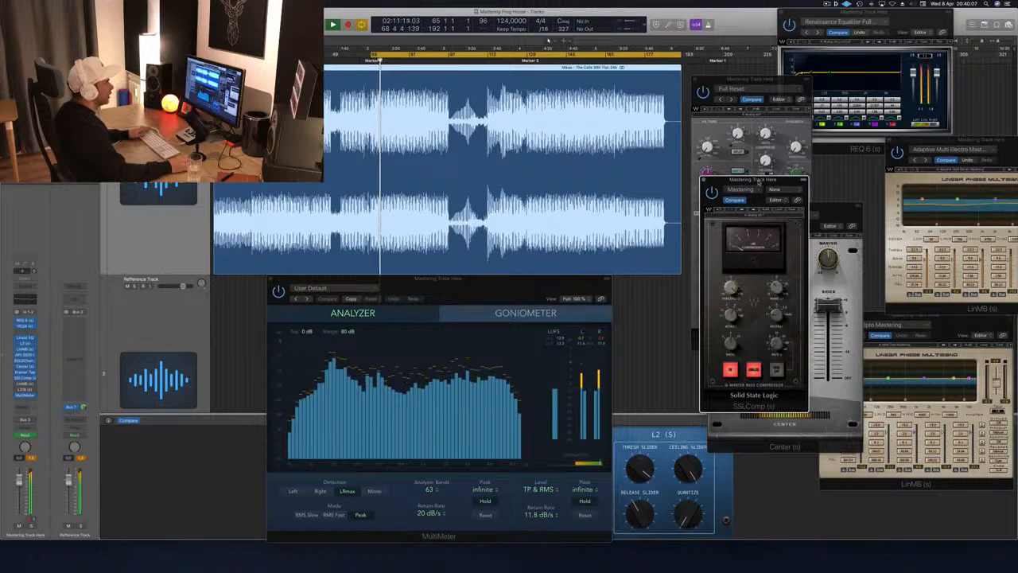
drag(759, 181, 763, 181)
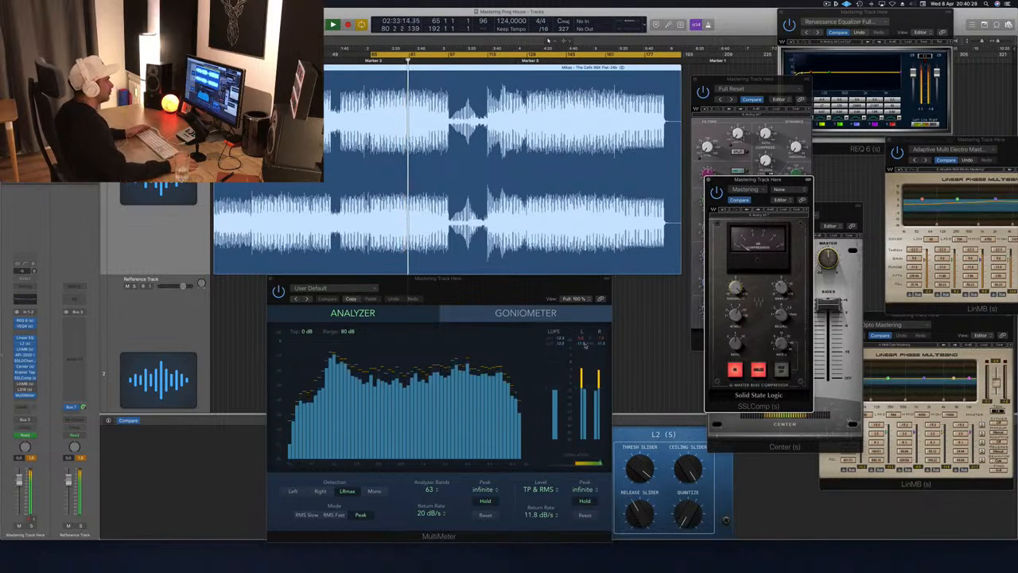
Fine-tune the SSLComp's make-up gain, resetting the MultiMeter and mastering channel peak readings to compare levels.
click(597, 365)
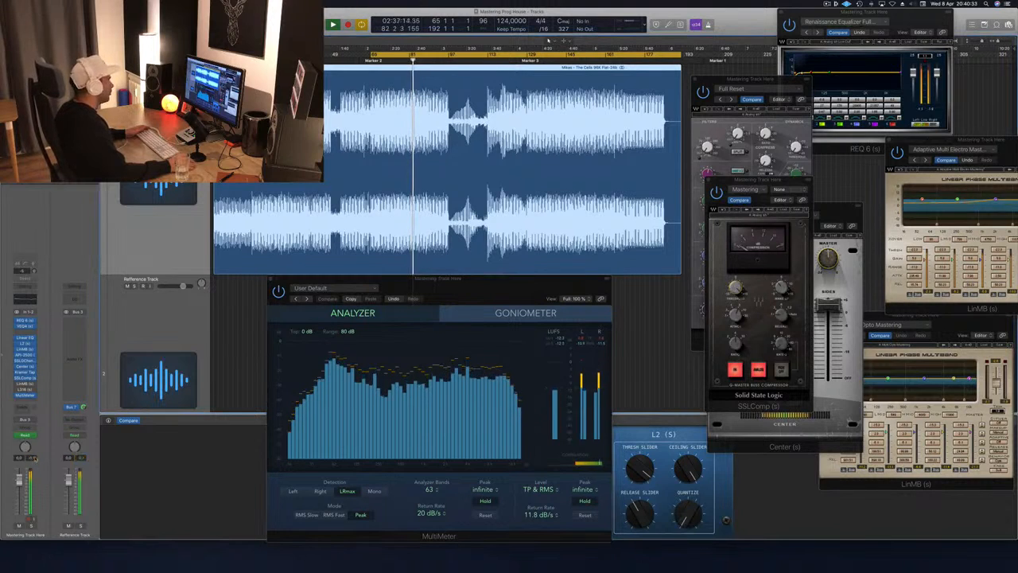
click(795, 280)
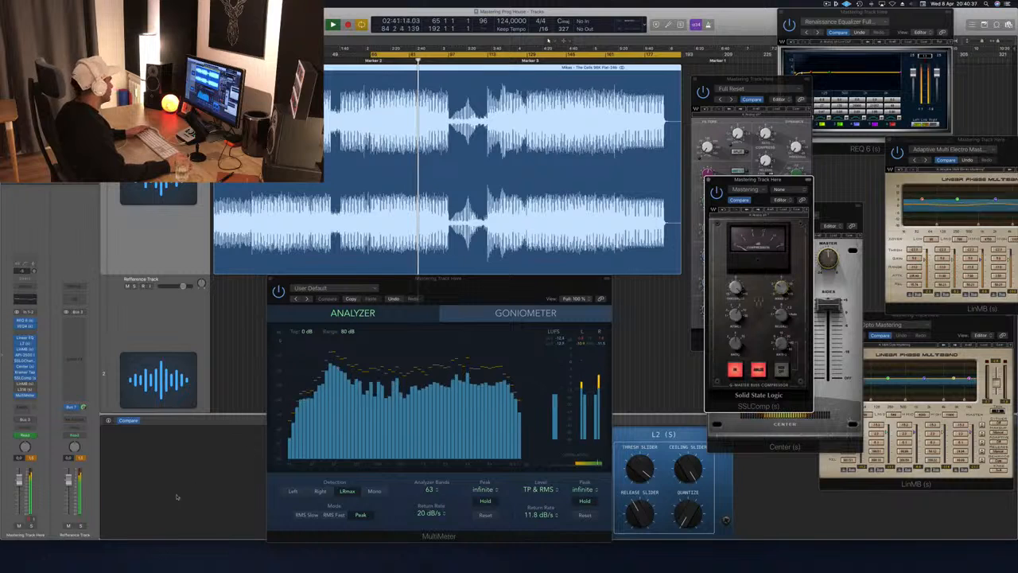
click(33, 458)
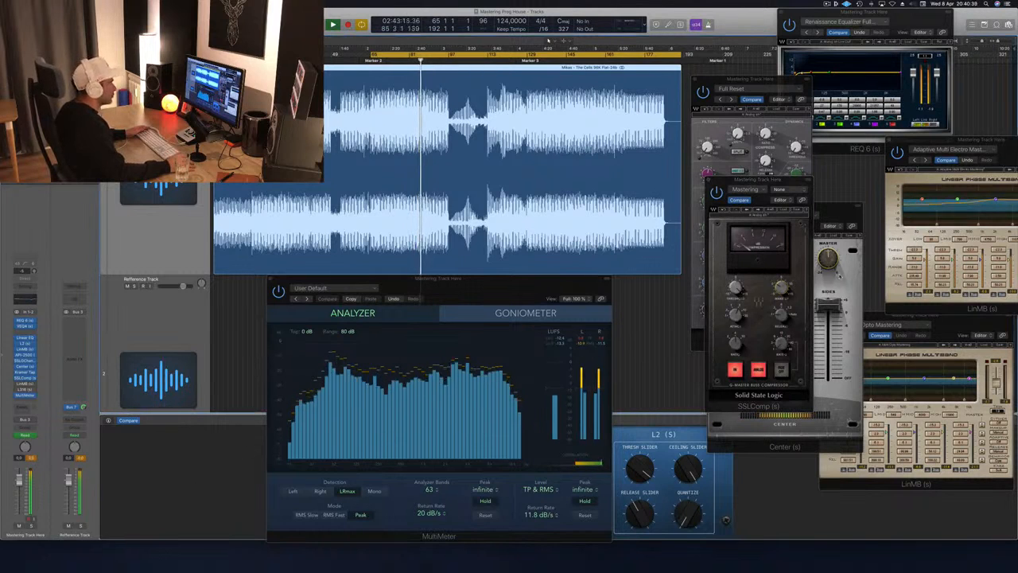
click(797, 278)
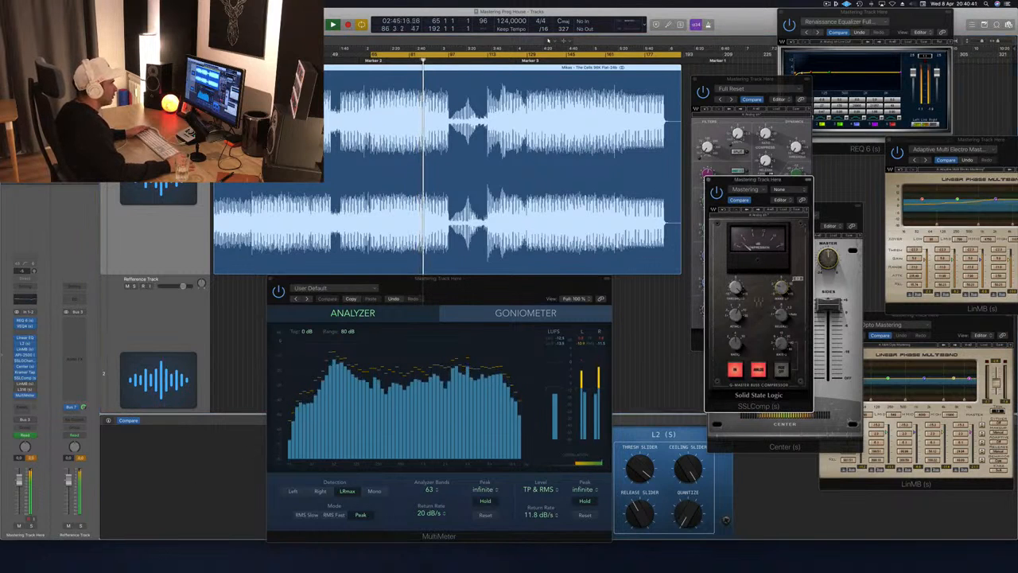
click(32, 458)
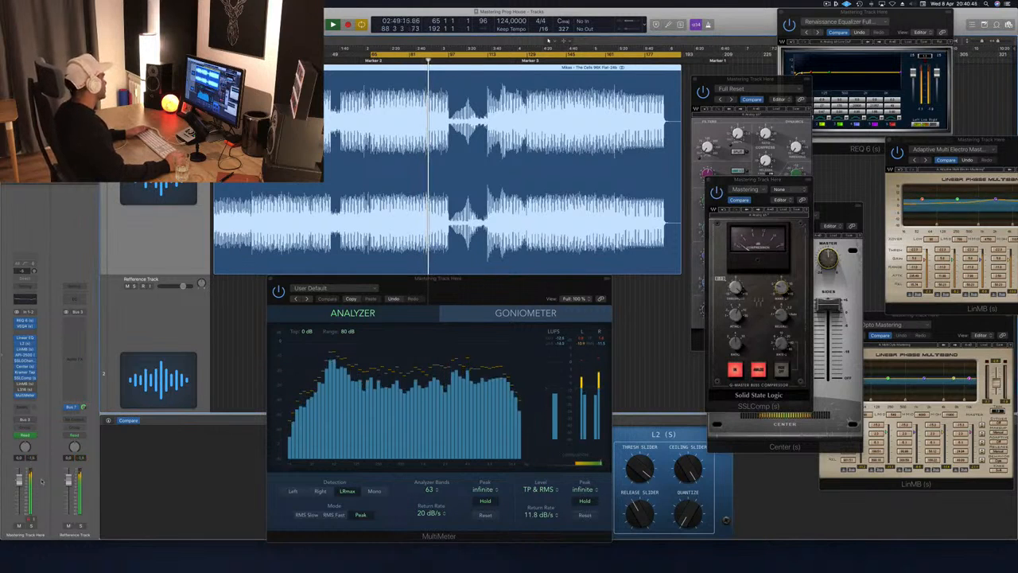
Bring the MultiMeter to the front and audition the track from bar 113 and from Marker 3 at bar 129.
click(470, 288)
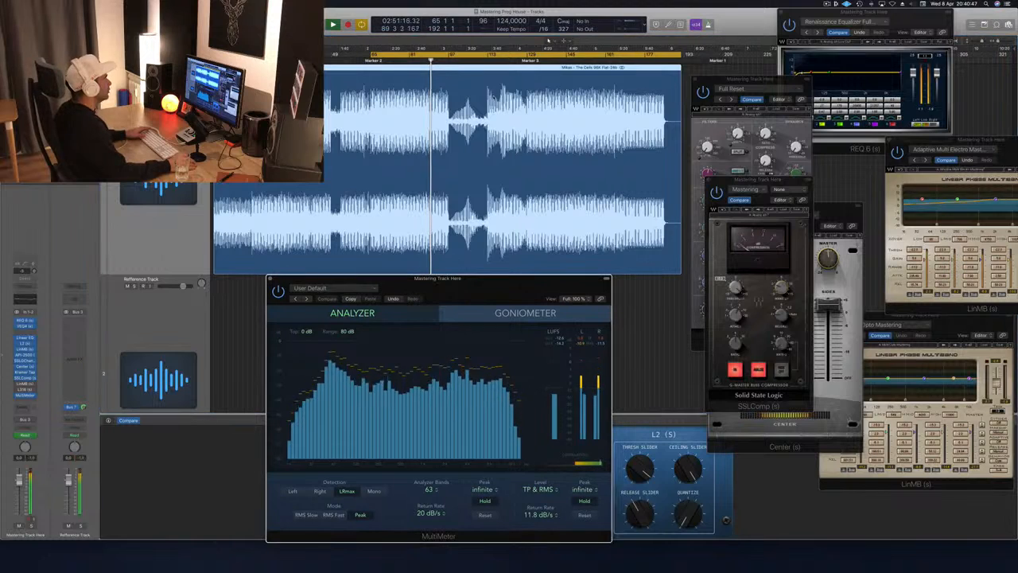
click(487, 62)
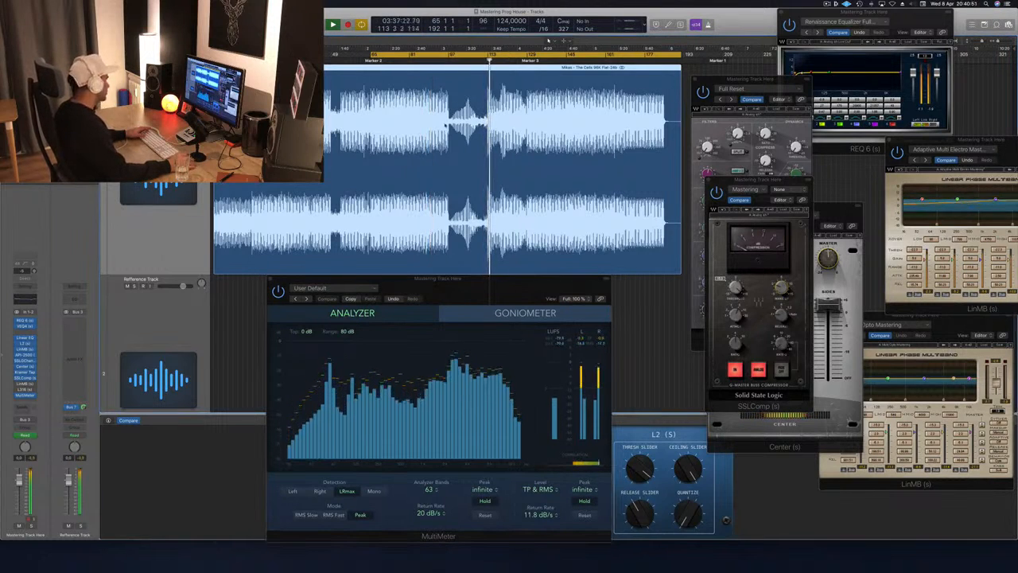
click(529, 61)
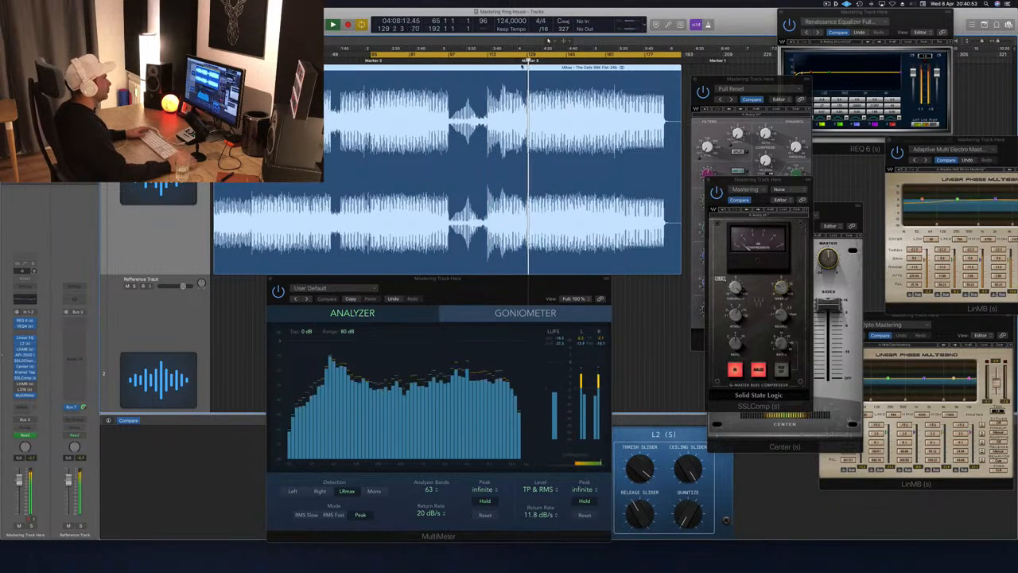
Move the SSLComp window up, bring the Multi Opto Mastering LinMB to the front, and place it over the SSLComp.
click(25, 385)
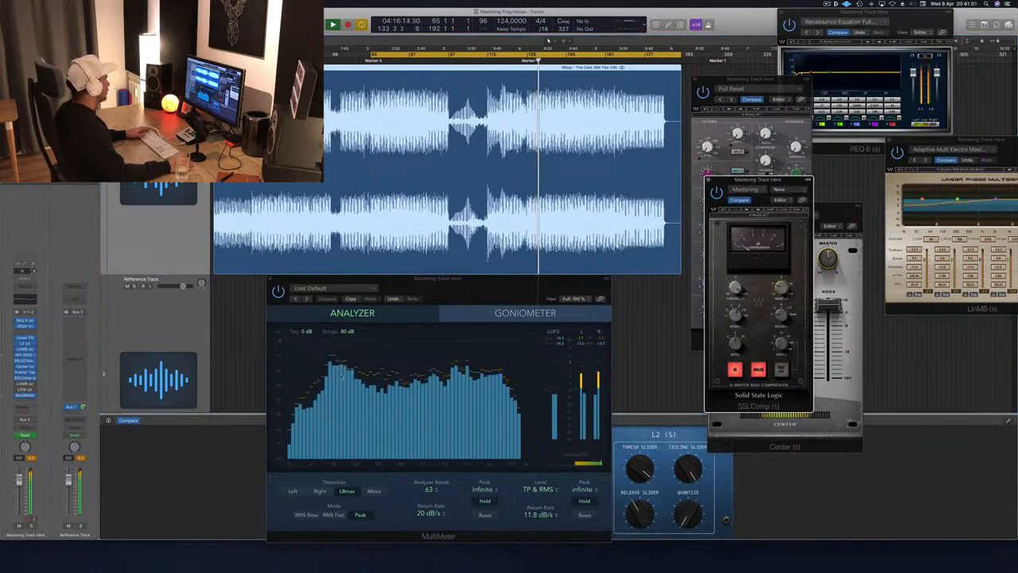
drag(799, 188, 761, 68)
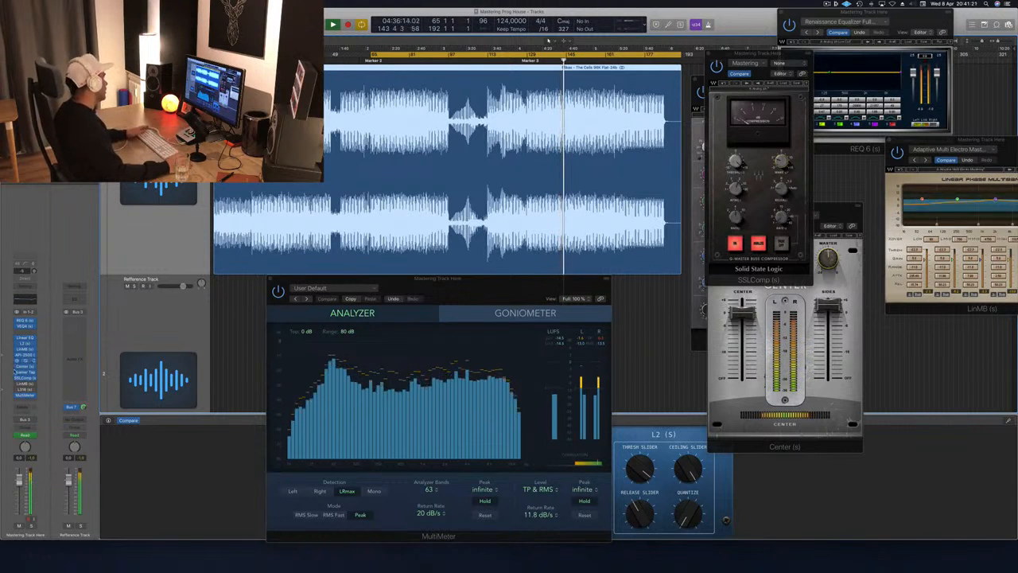
click(24, 384)
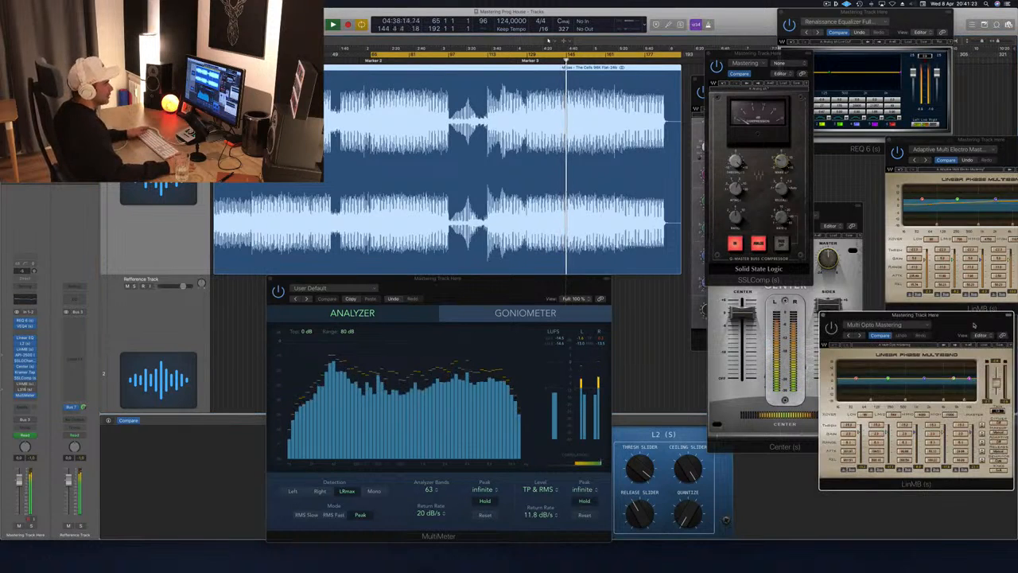
drag(974, 323, 860, 154)
mouse_move(857, 150)
mouse_down()
mouse_move(838, 149)
mouse_move(850, 150)
mouse_move(845, 158)
mouse_up()
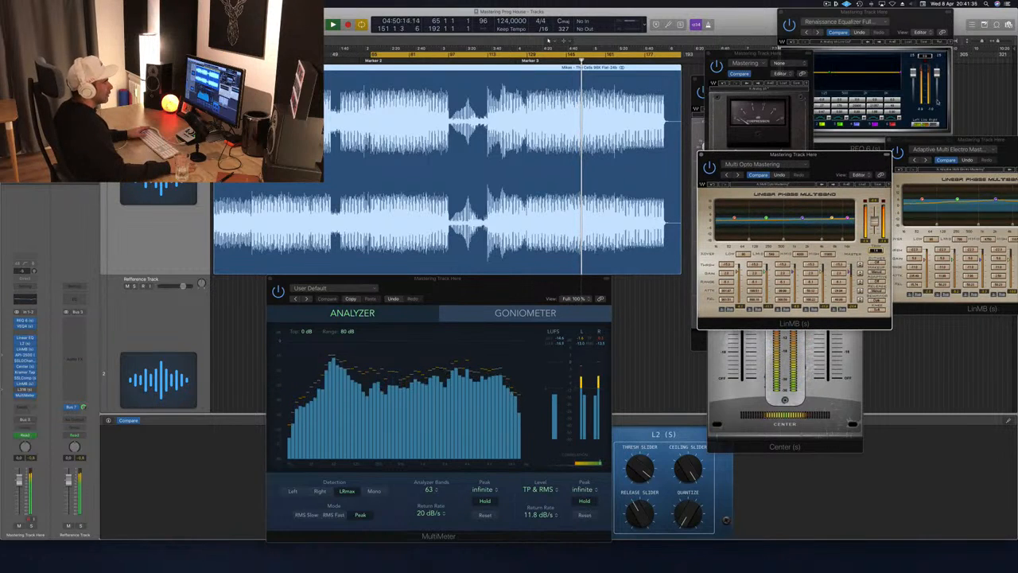
Stack the two LinMB windows for comparison, with Adaptive Multi Electro Mastering directly above Multi Opto Mastering.
drag(989, 140, 943, 142)
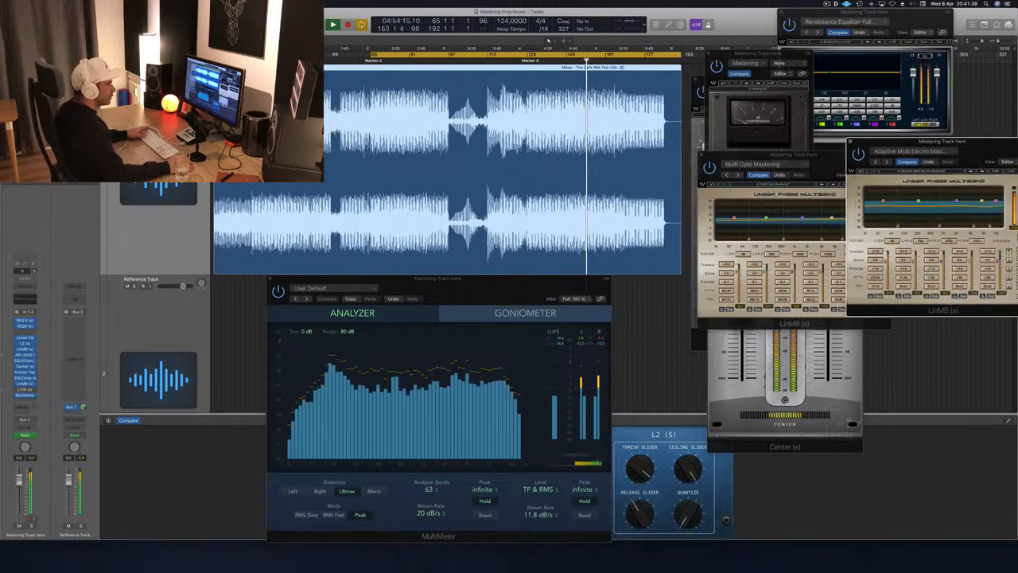
drag(777, 156, 781, 299)
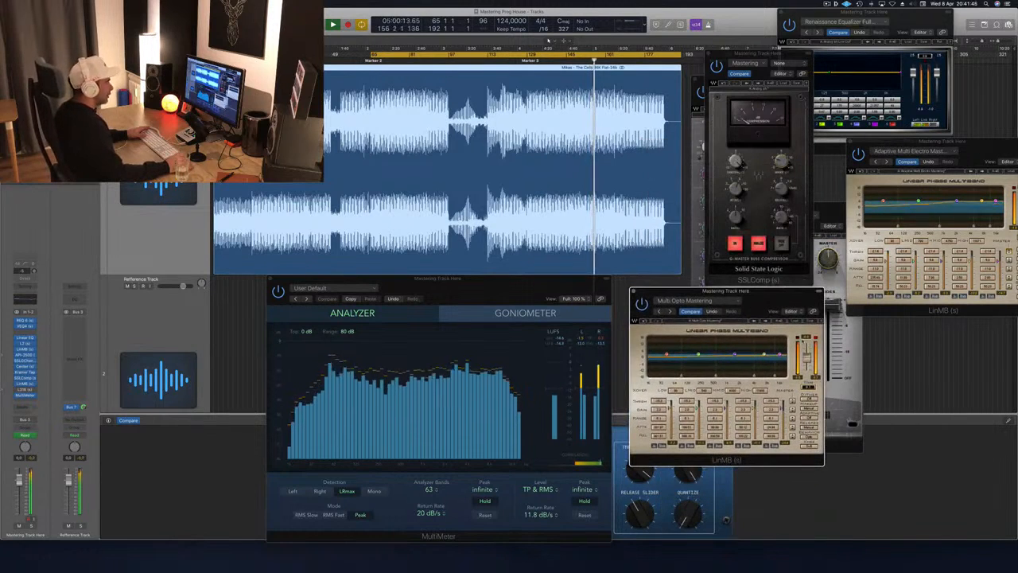
drag(961, 156, 925, 97)
click(757, 291)
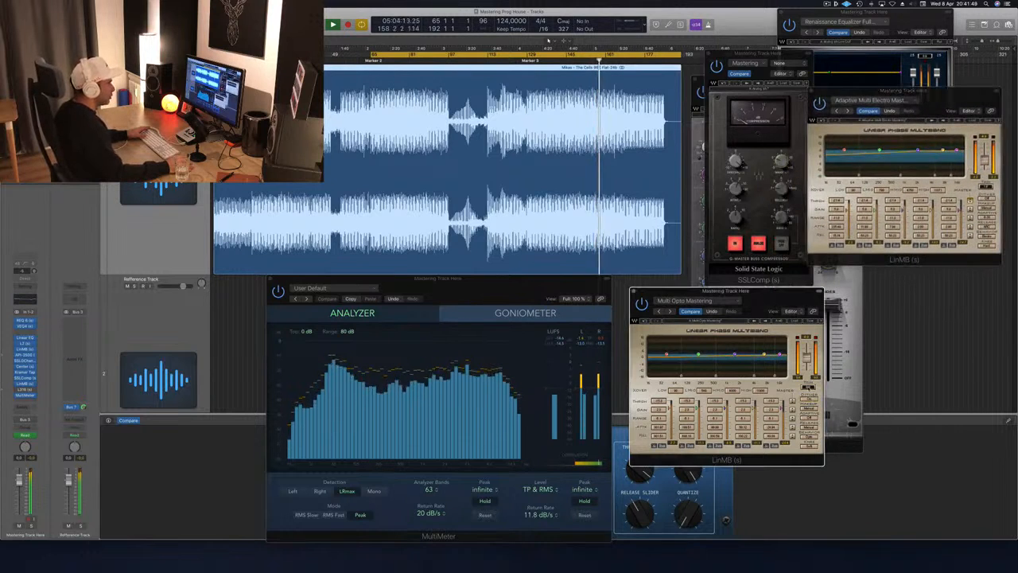
drag(757, 291, 882, 281)
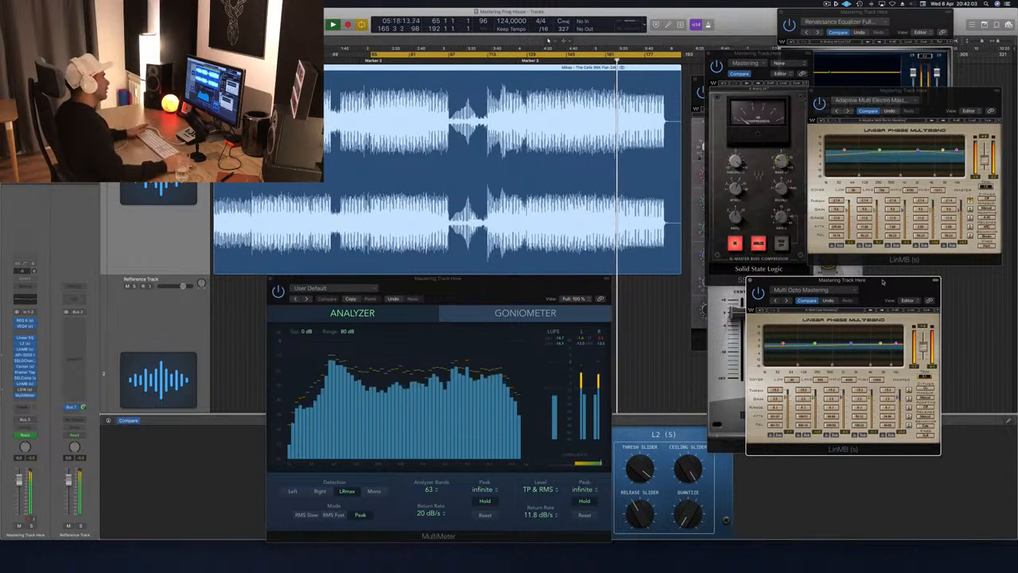
drag(940, 97, 926, 61)
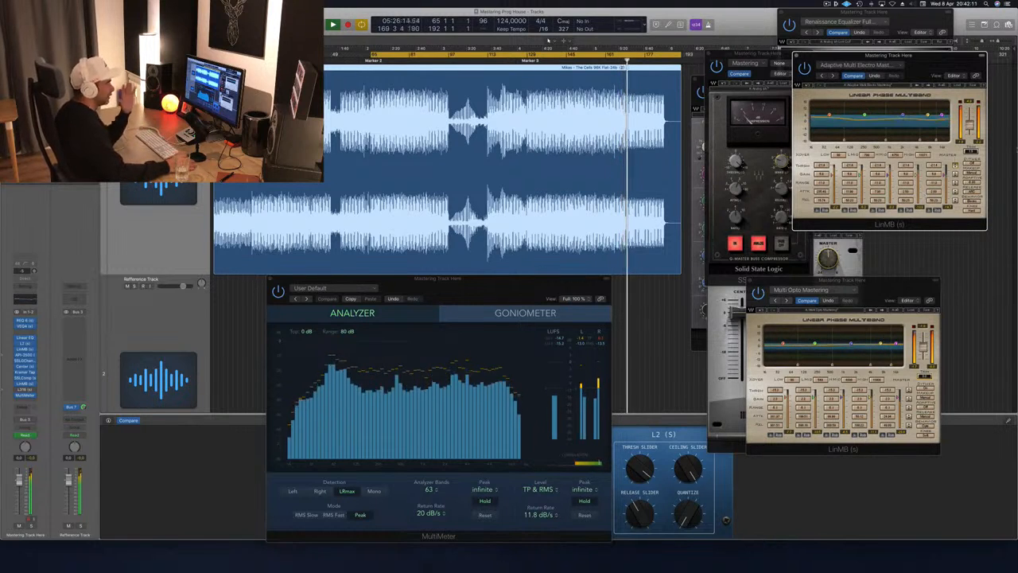
drag(937, 64, 887, 102)
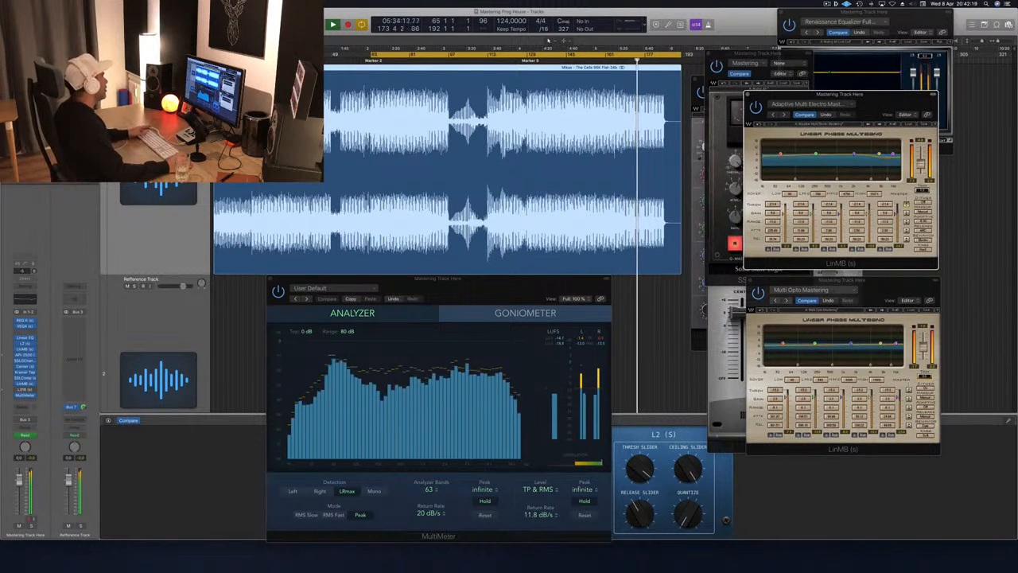
Open the L316 limiter over the LinMB windows and restart playback from the beginning of the track.
click(27, 389)
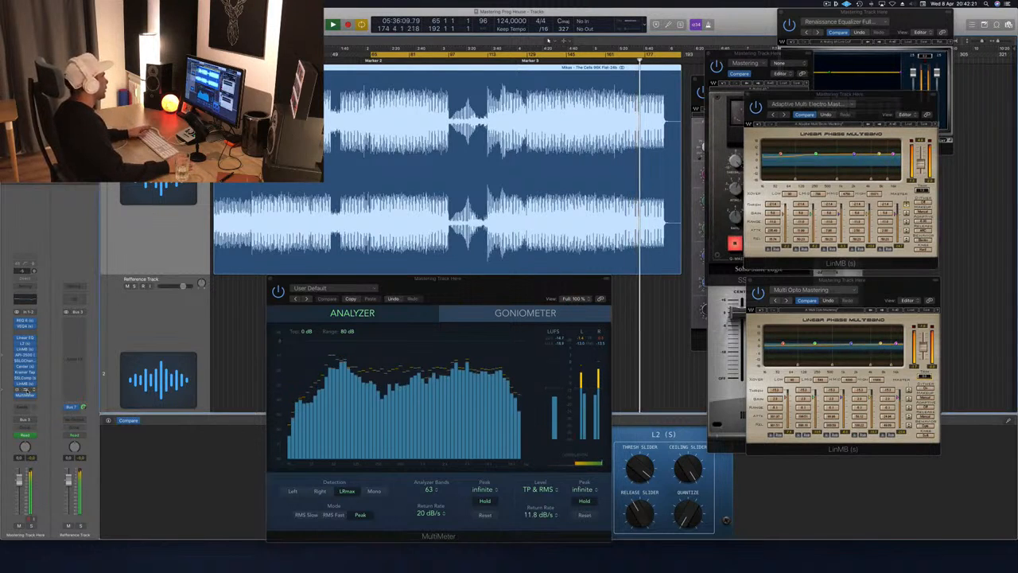
mouse_move(209, 28)
mouse_down()
mouse_move(859, 174)
mouse_move(886, 167)
mouse_up()
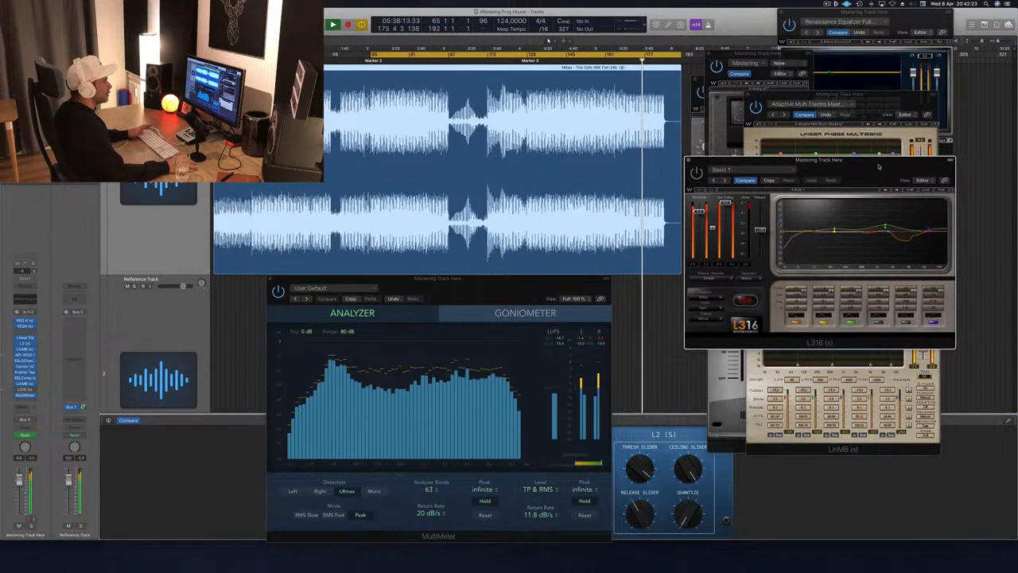
click(377, 61)
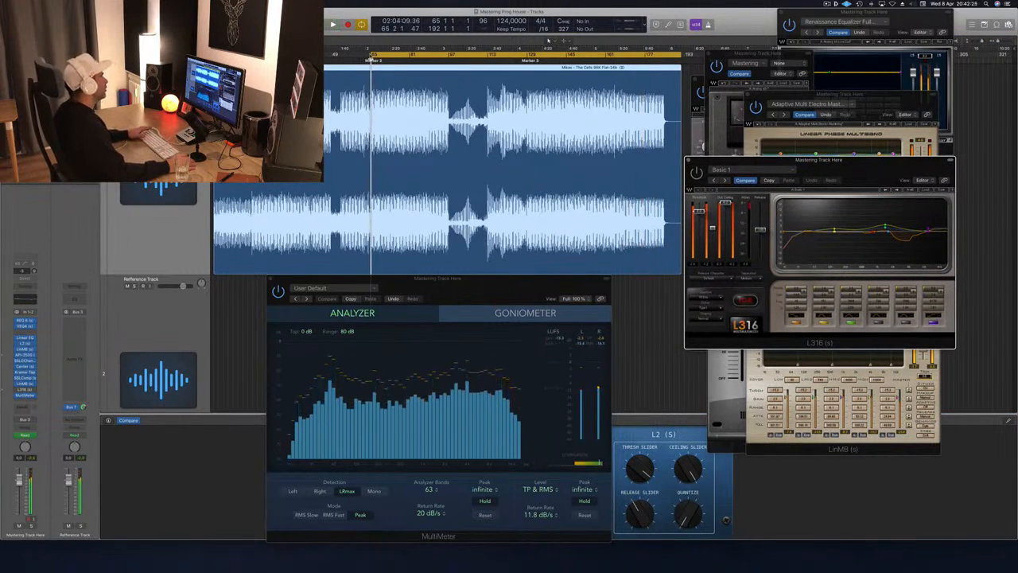
drag(371, 55, 214, 56)
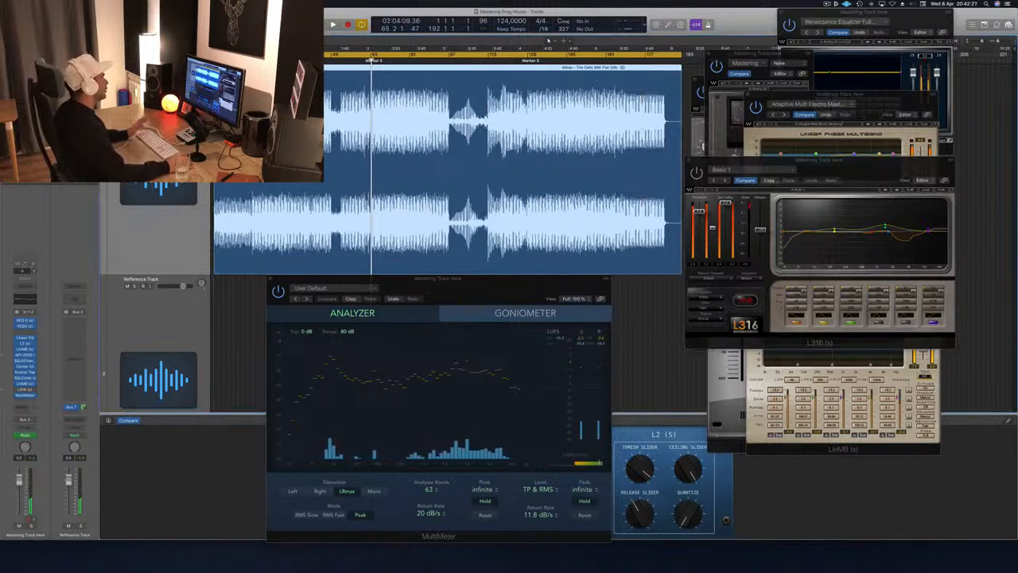
key(space)
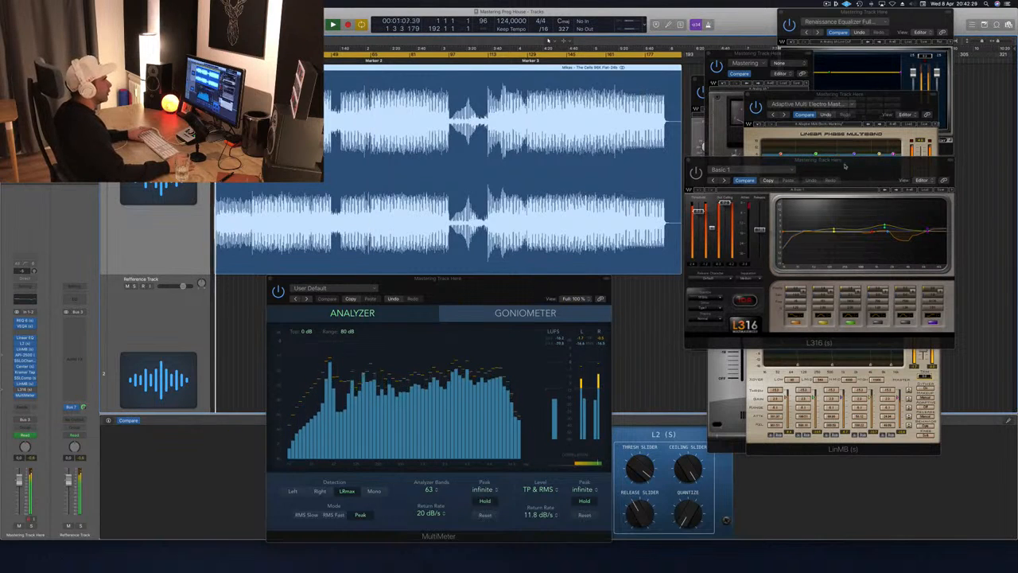
Reposition the L316 window, continue playback from about bar 17, and switch the limiter on.
drag(859, 165, 832, 164)
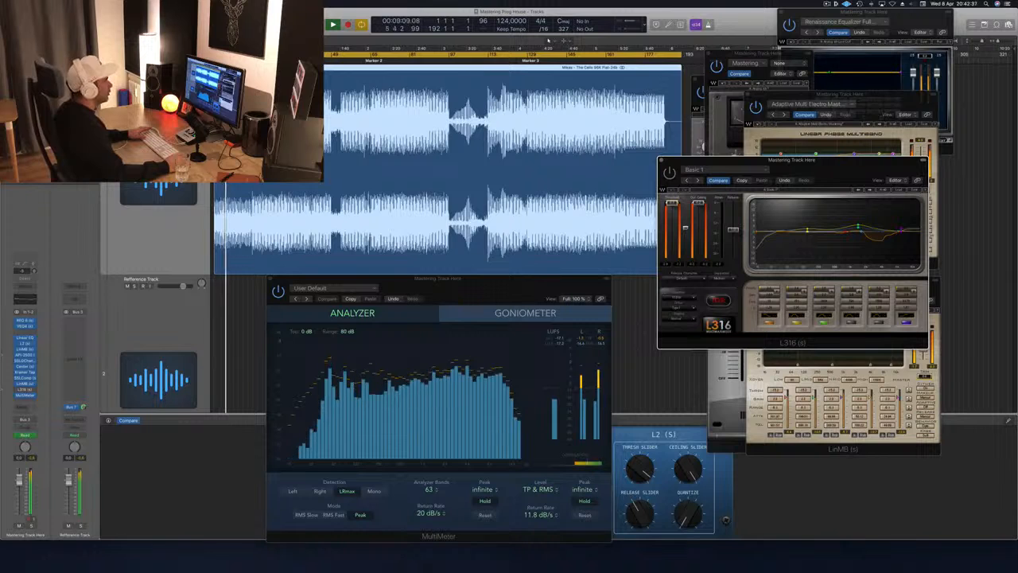
drag(896, 160, 949, 145)
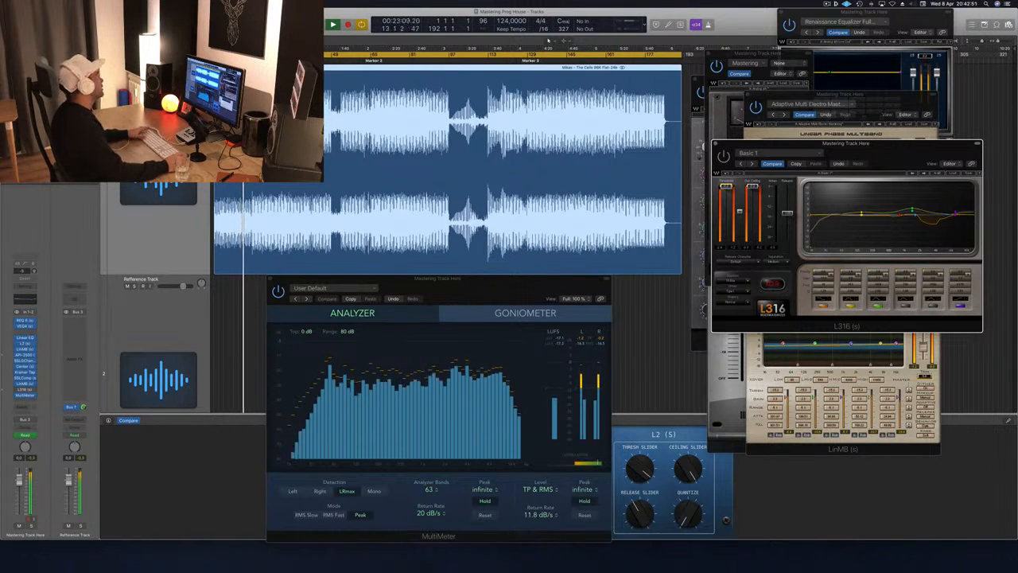
click(253, 59)
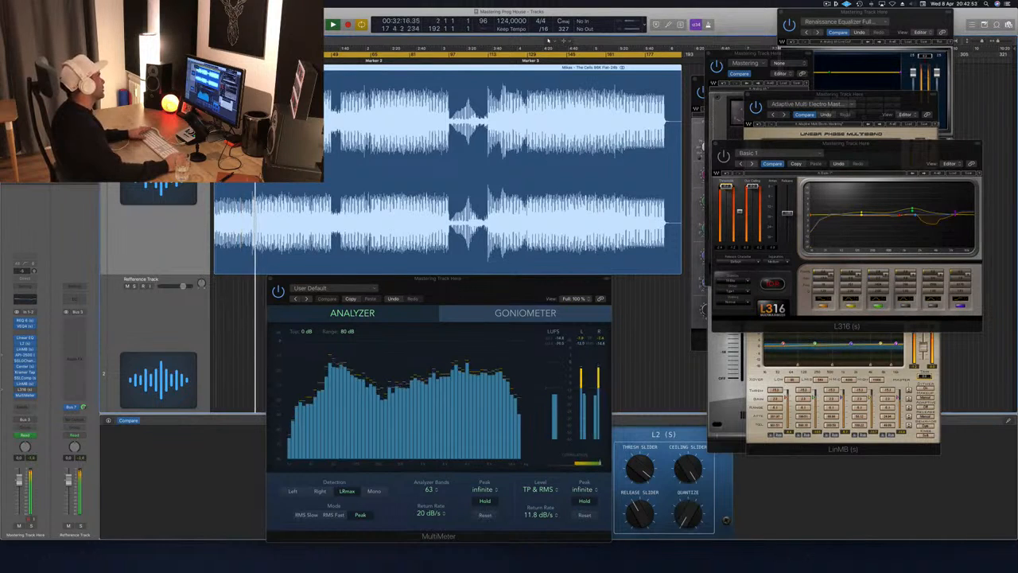
drag(749, 144, 704, 144)
click(682, 150)
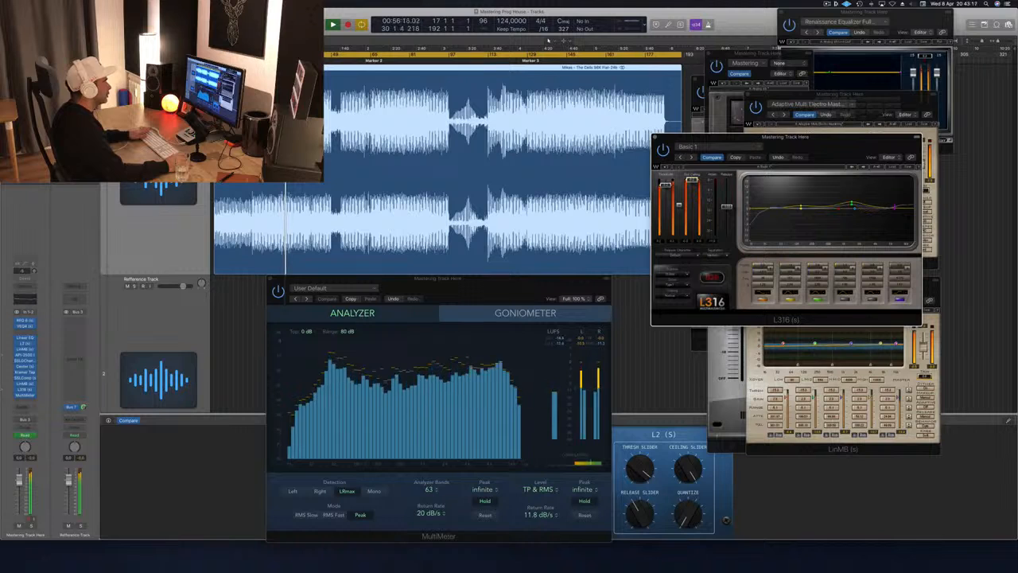
Lower the L316 threshold slightly and check its effect on the track's levels in the MultiMeter.
click(557, 351)
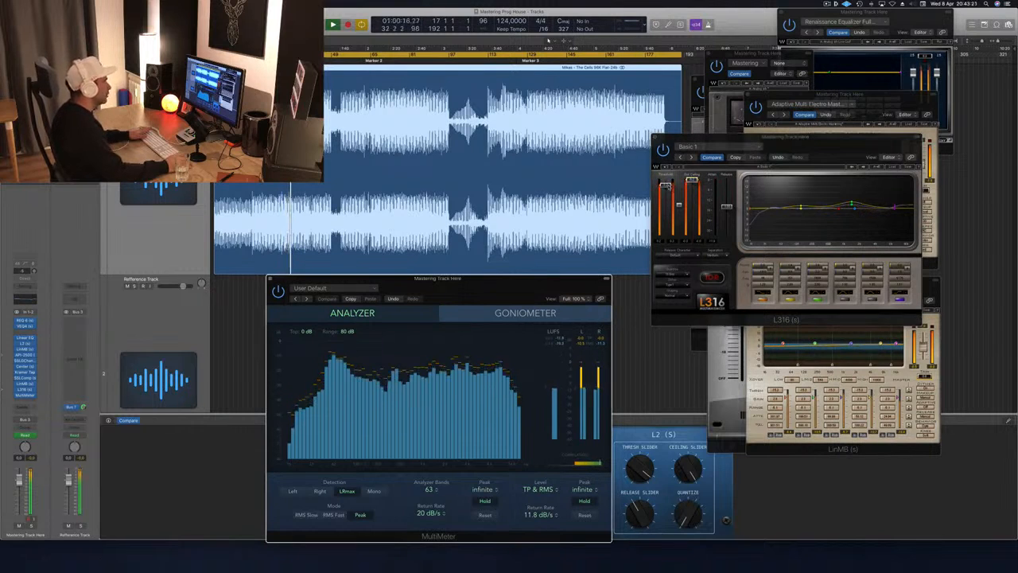
click(668, 186)
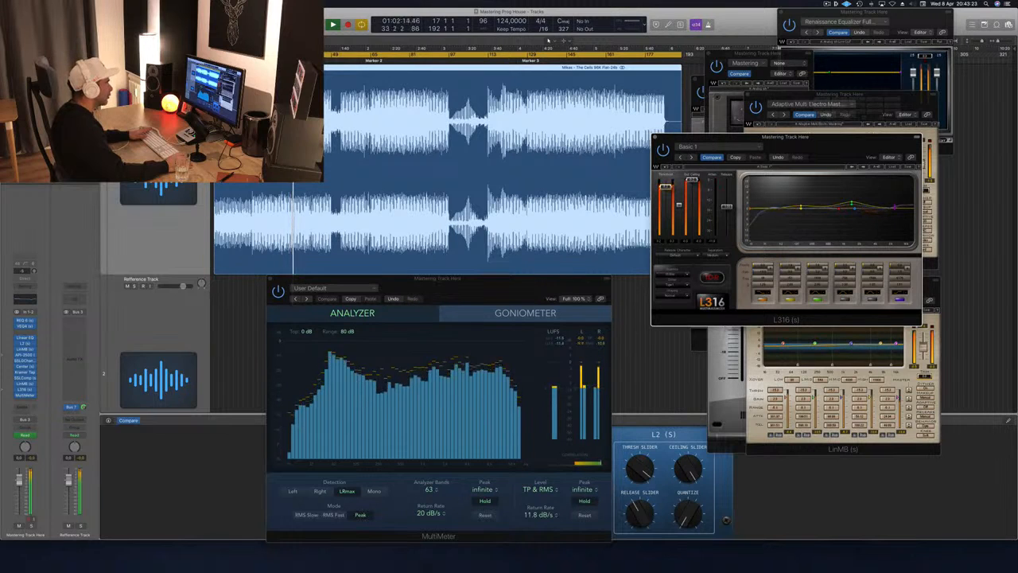
click(563, 351)
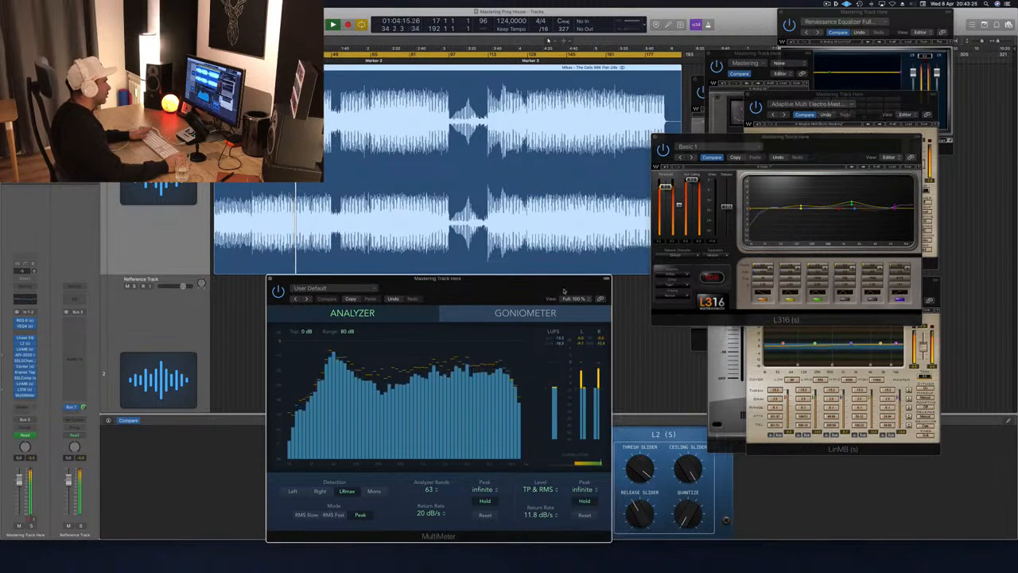
Raise the MultiMeter window over the lower edge of the waveform and monitor the spectrum and loudness during playback.
drag(565, 291, 563, 244)
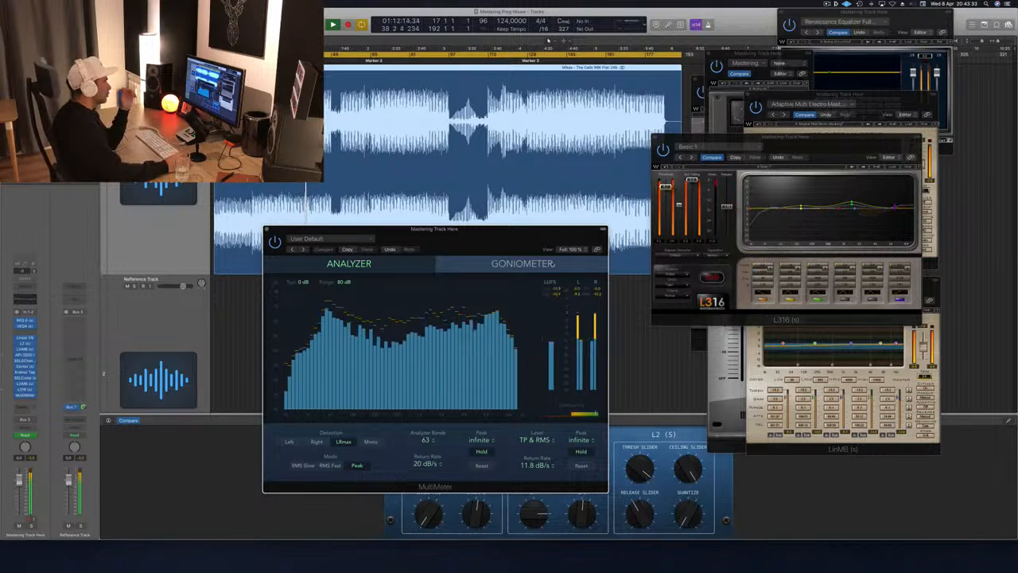
drag(528, 233, 542, 247)
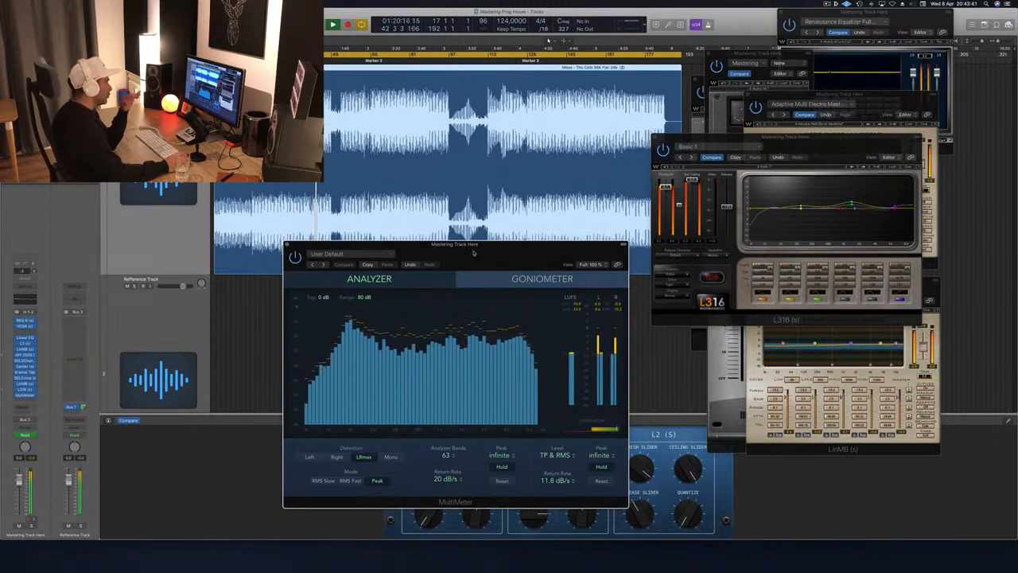
drag(473, 252, 383, 241)
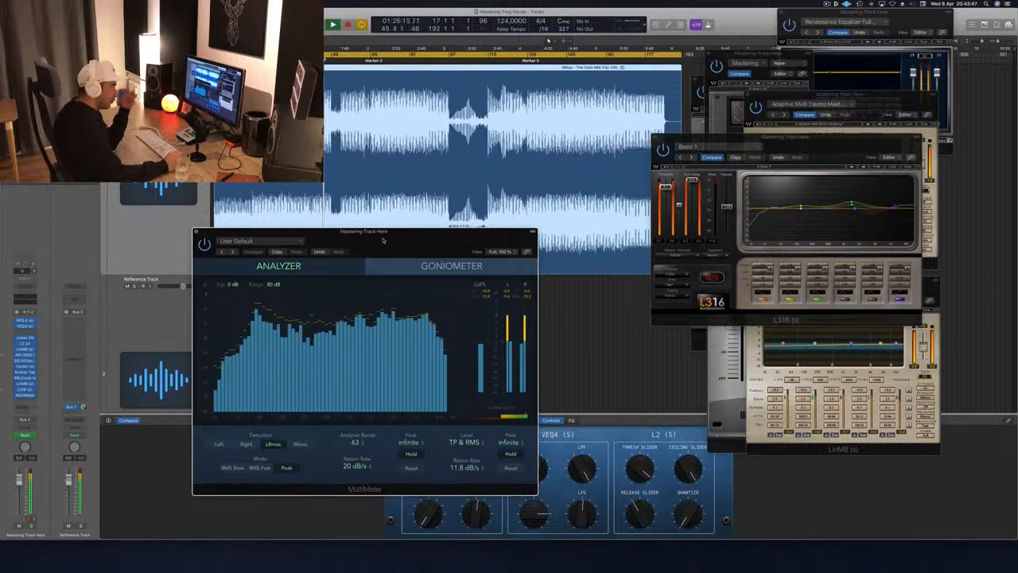
drag(382, 240, 447, 248)
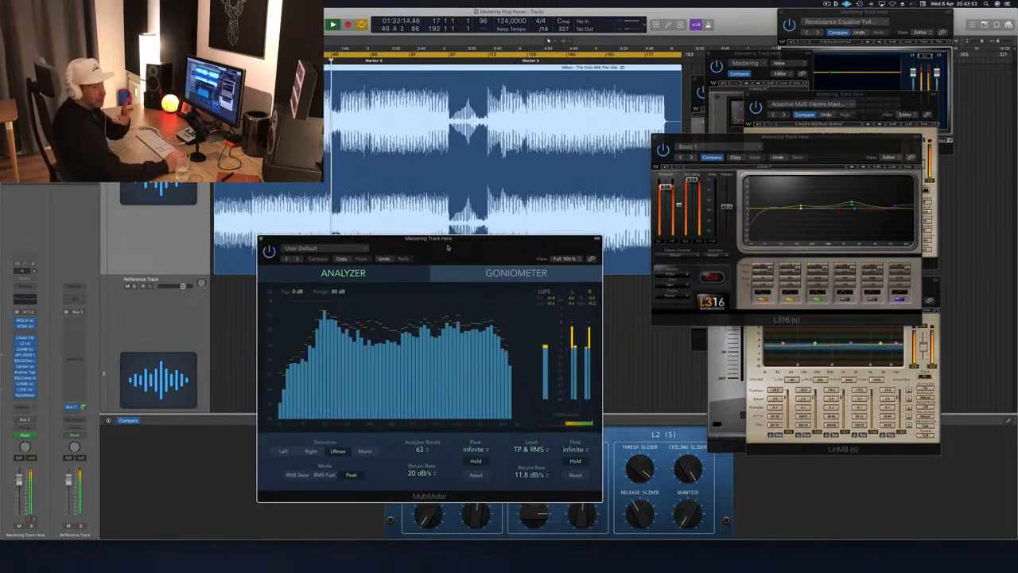
drag(508, 253, 482, 245)
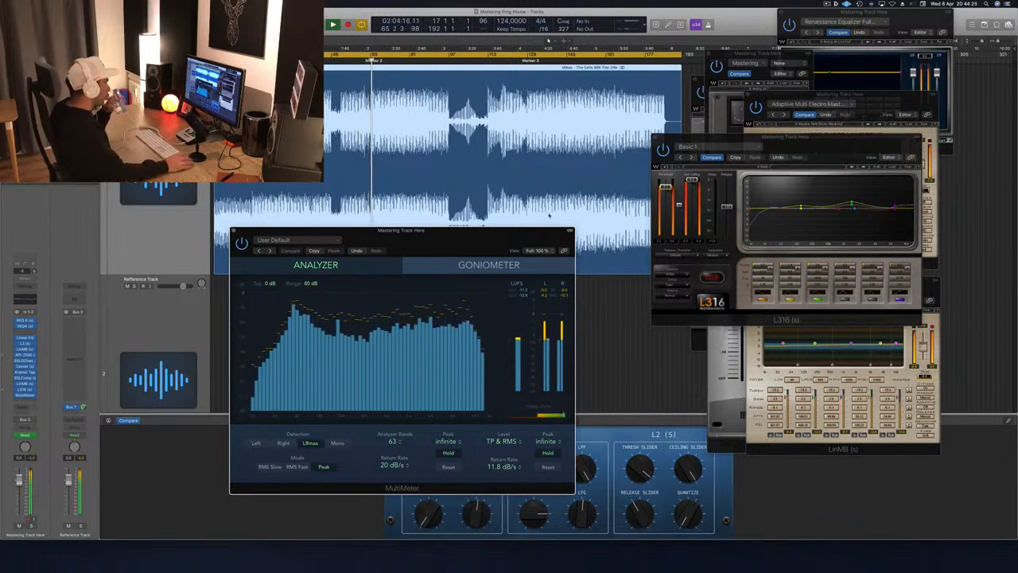
Arrange the MultiMeter and L316 windows side by side below the waveform.
drag(784, 137, 597, 247)
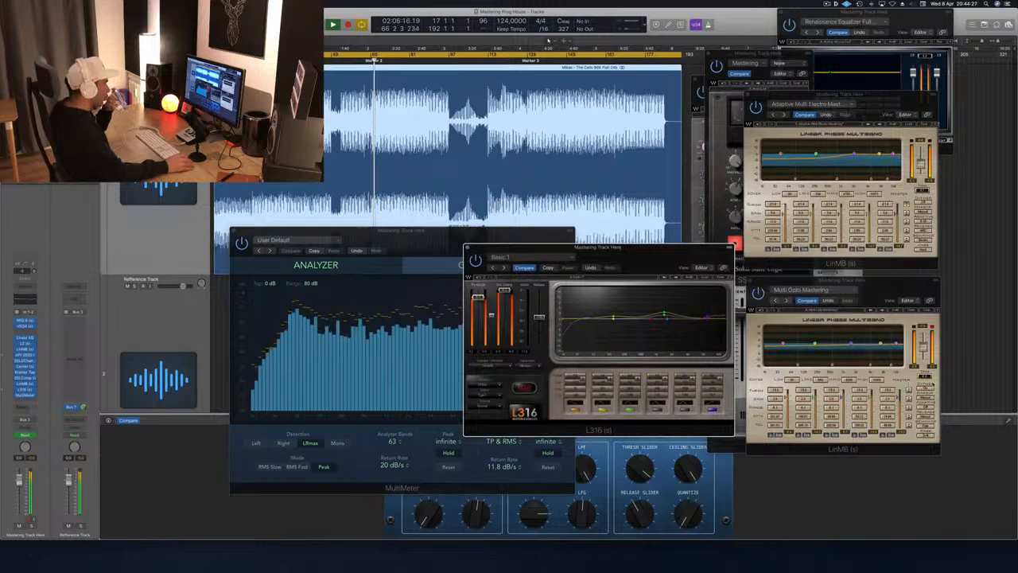
click(924, 377)
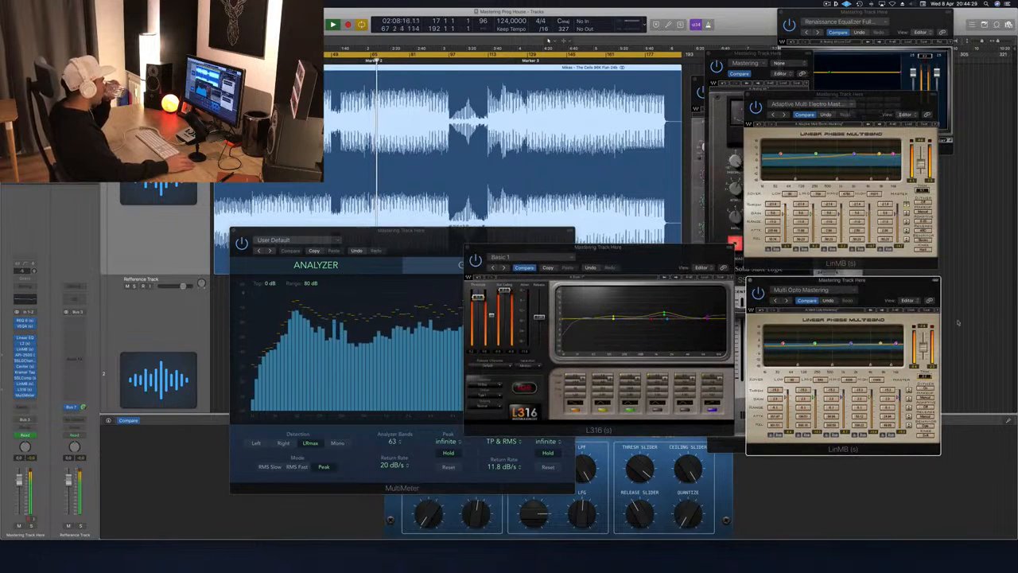
drag(571, 267, 719, 316)
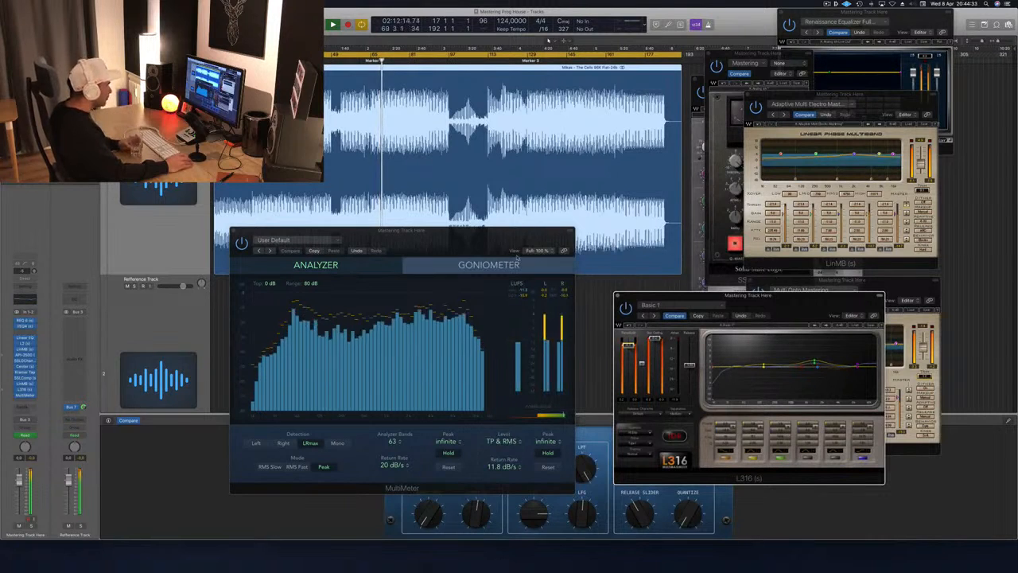
drag(488, 242, 446, 263)
drag(763, 296, 688, 274)
mouse_move(483, 264)
mouse_down()
mouse_move(469, 278)
mouse_move(485, 284)
mouse_up()
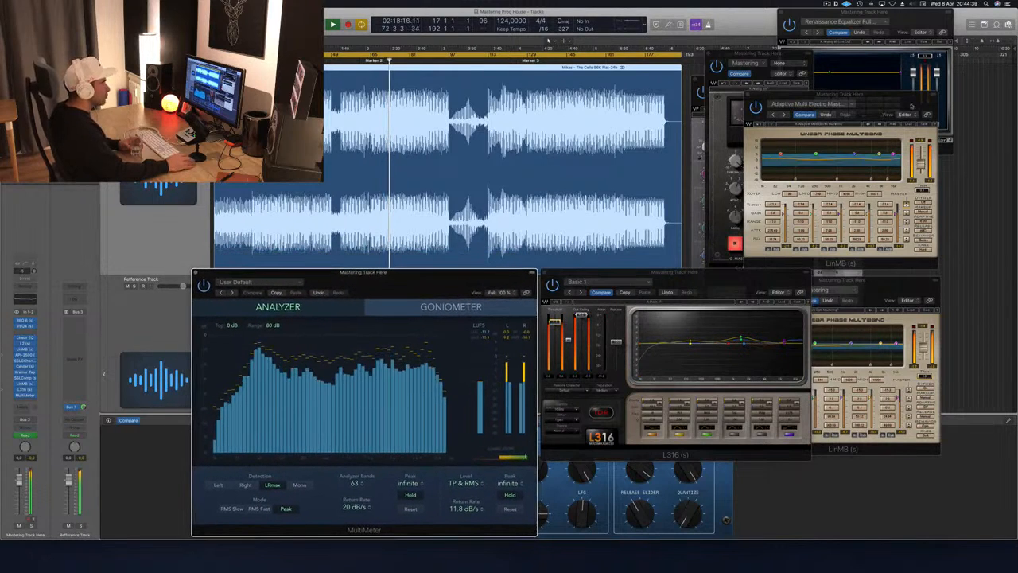
Move the Adaptive Multi Electro LinMB and SSLComp windows aside, and close the Center and SSLGChannel windows behind them.
drag(888, 99, 997, 127)
drag(727, 54, 849, 65)
click(755, 220)
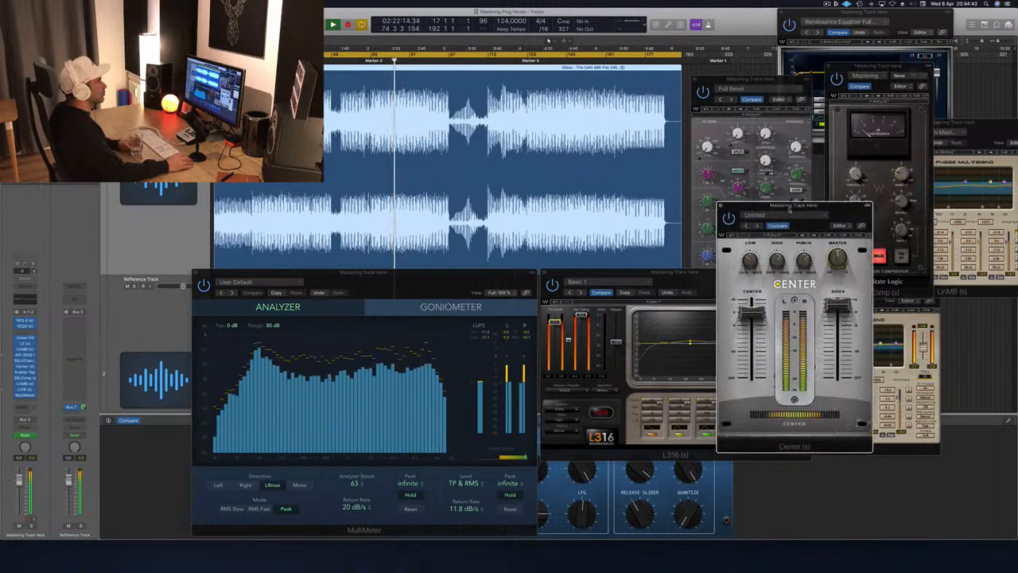
drag(755, 221, 746, 222)
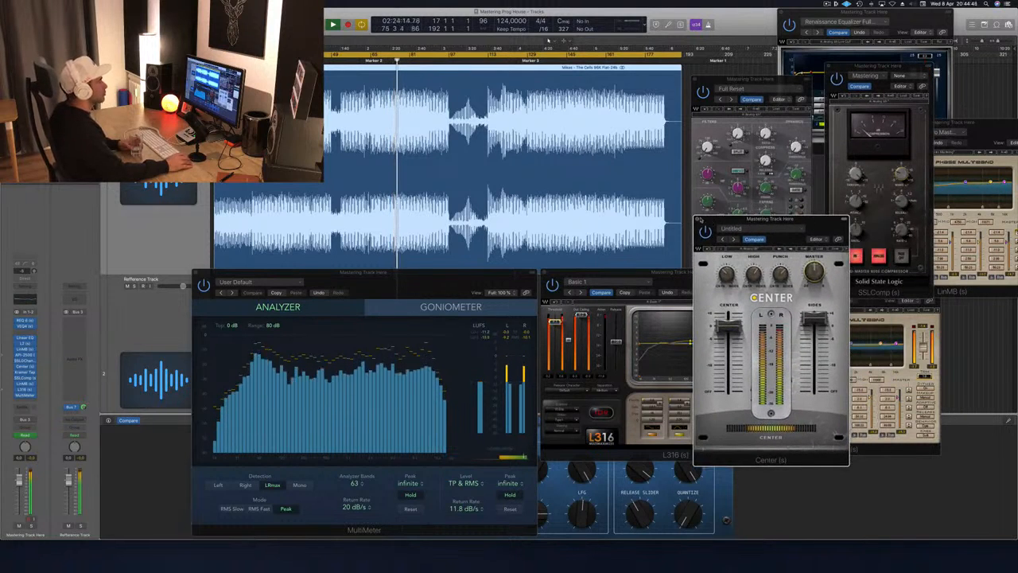
click(699, 220)
click(746, 81)
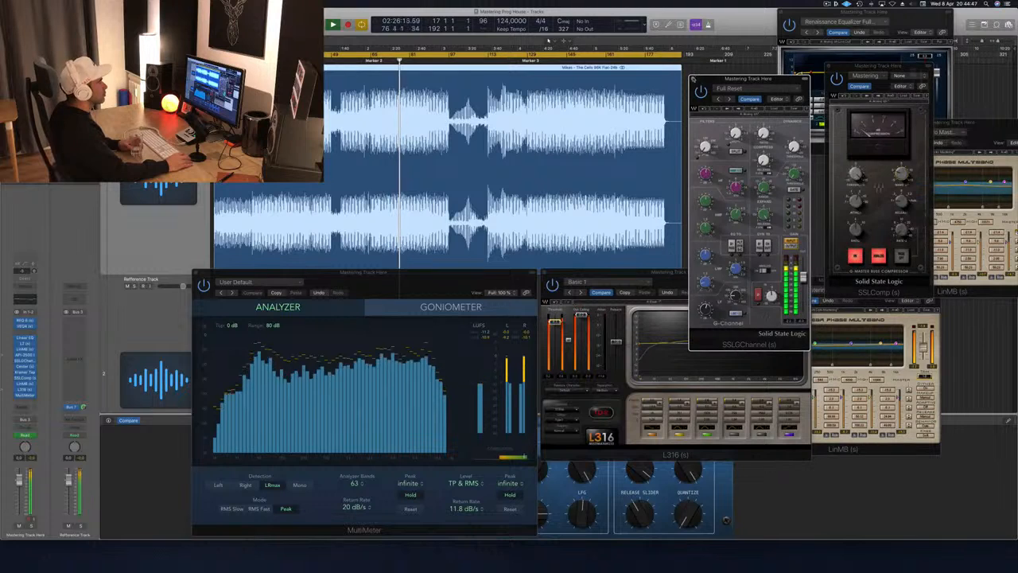
key(super+w)
Place the SSLComp window above the L316 and the Multi Opto Mastering LinMB directly beside the L316.
drag(839, 66, 710, 16)
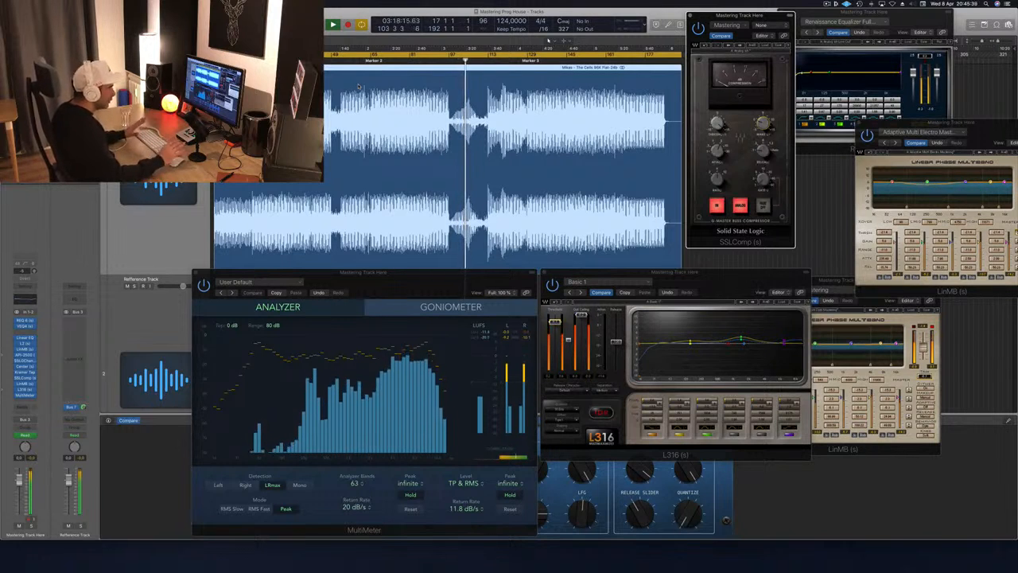
click(928, 380)
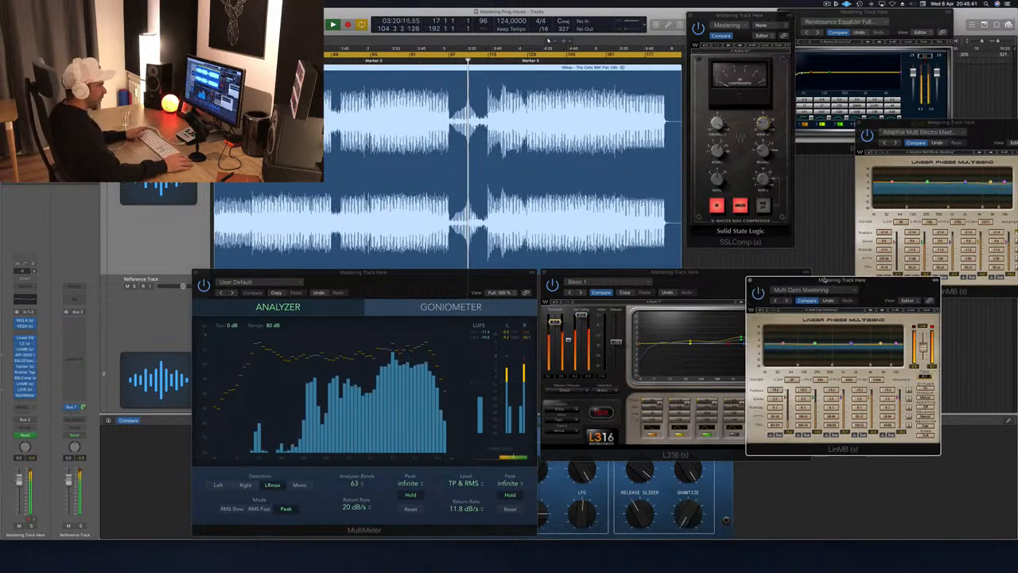
drag(907, 290, 955, 281)
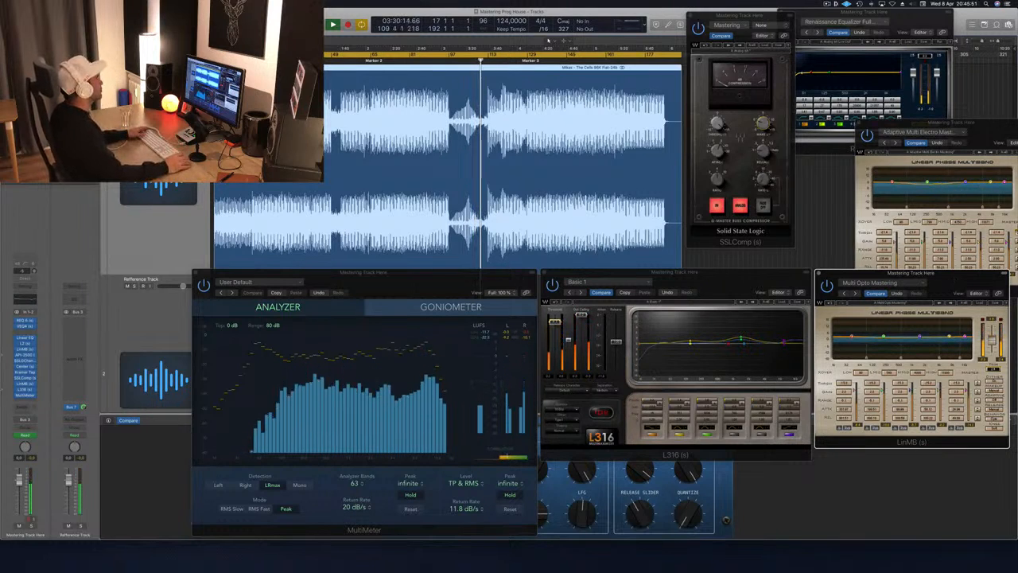
click(827, 219)
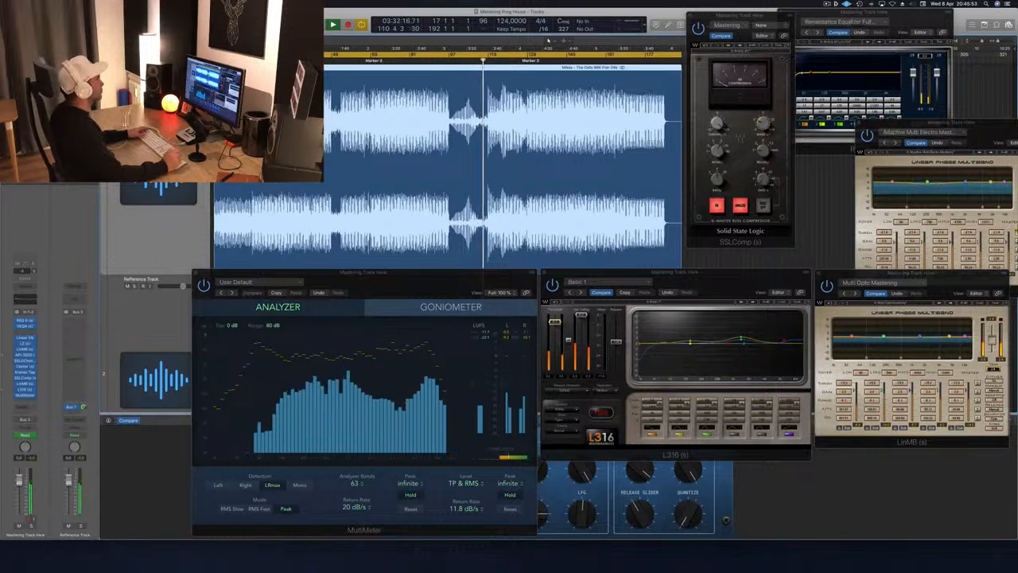